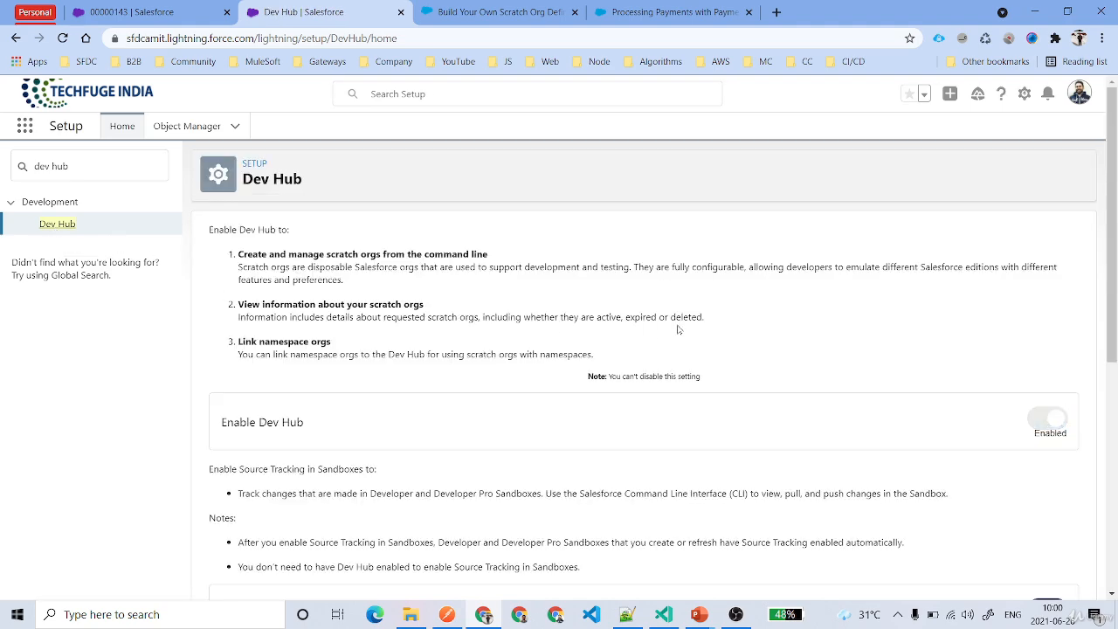
Enable source tracking in Developer and Developer Pro sandboxes in the Dev Hub settings.
scroll(646, 366, down, 3)
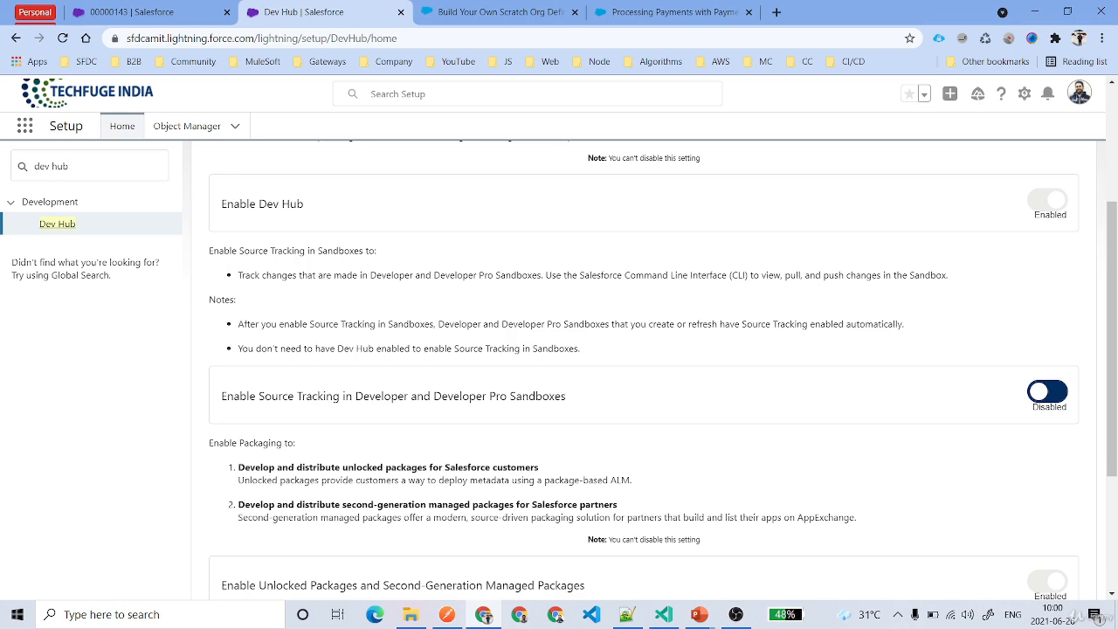
scroll(406, 350, up, 2)
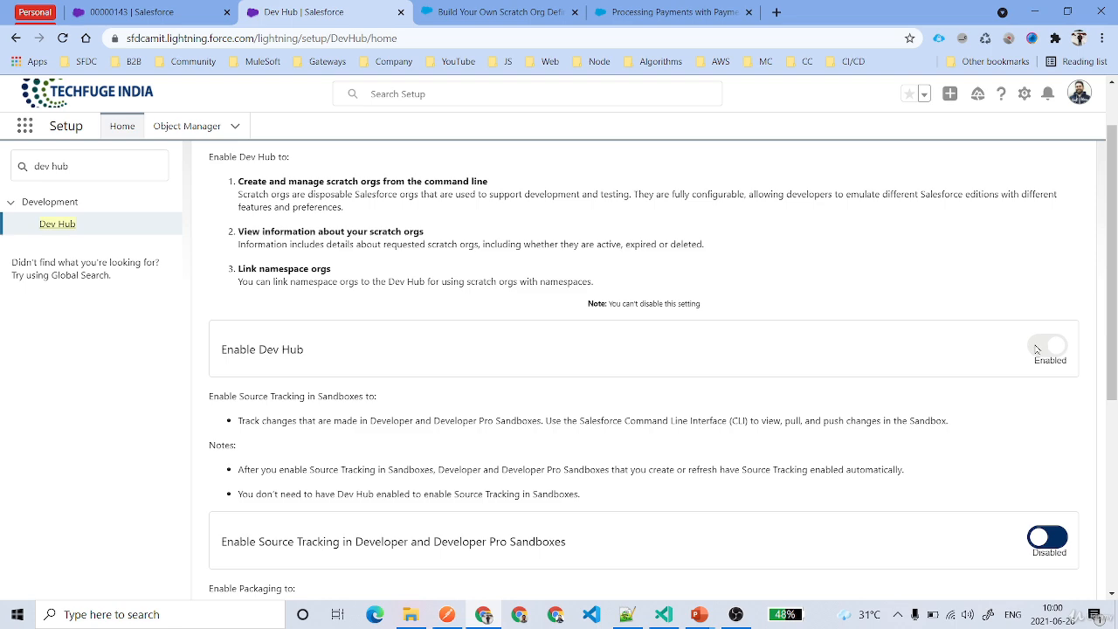
scroll(1032, 354, down, 1)
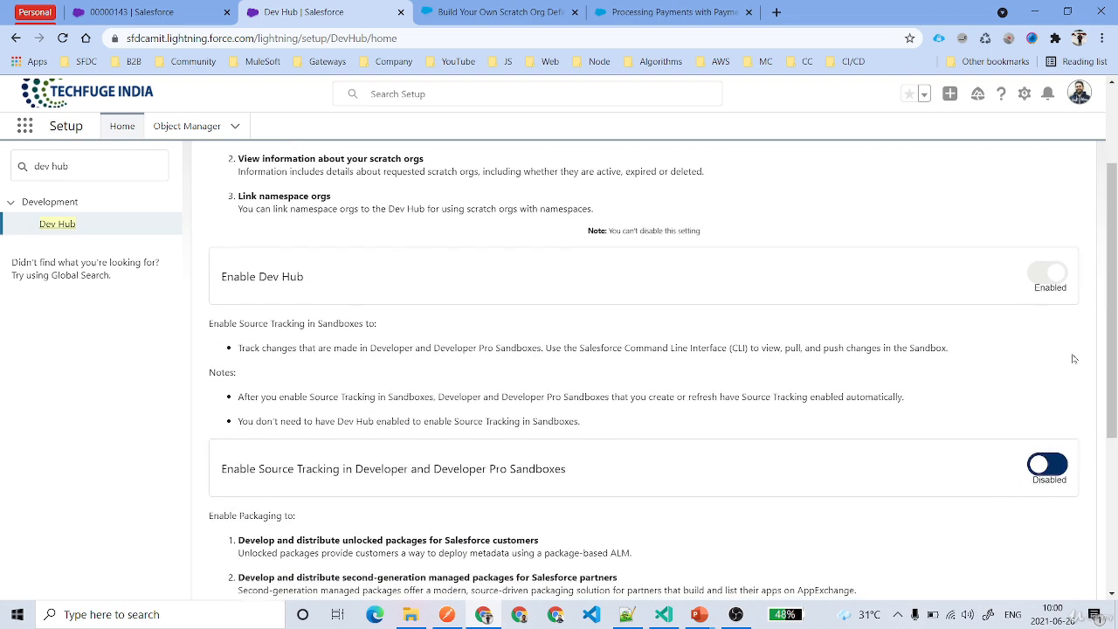
click(1049, 466)
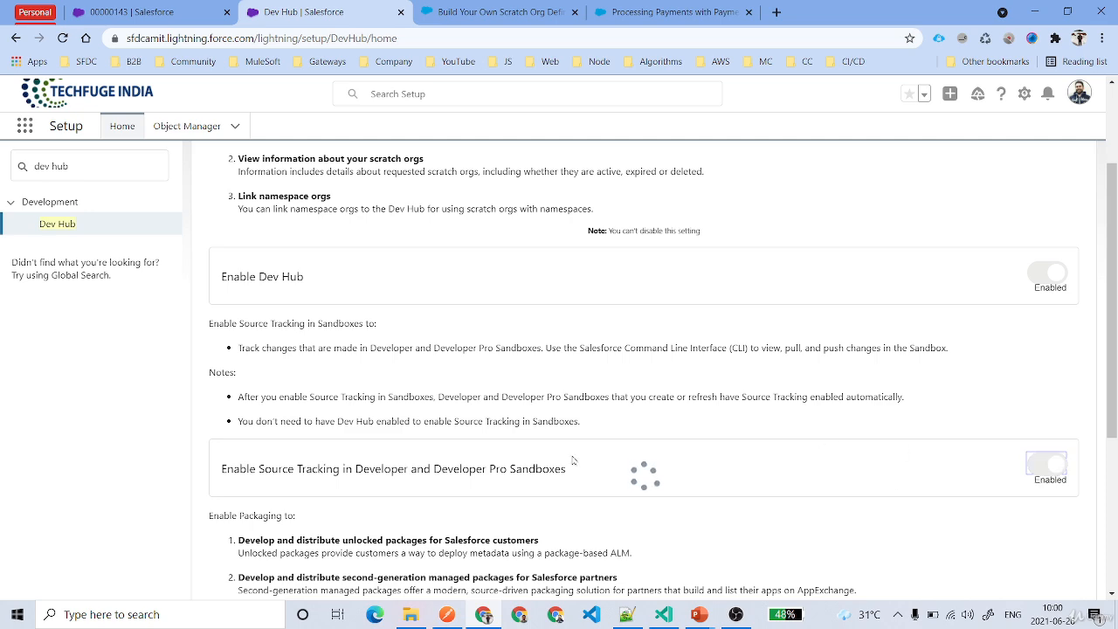
Review the Dev Hub settings for unlocked and second-generation managed packages and for Einstein features.
scroll(712, 438, down, 1)
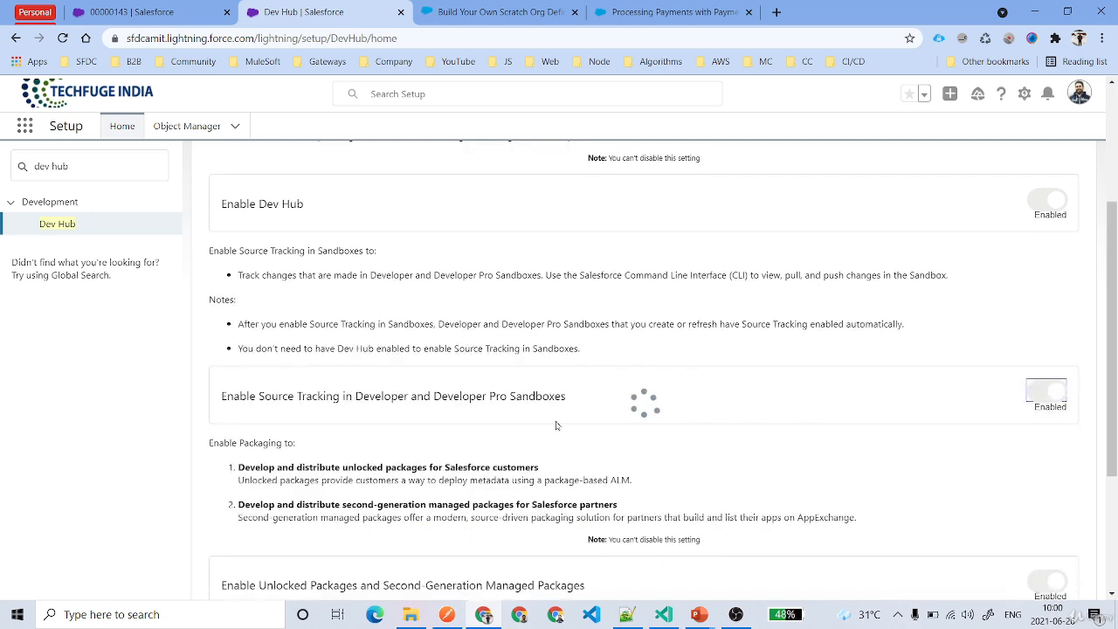
scroll(806, 404, down, 1)
scroll(783, 404, down, 2)
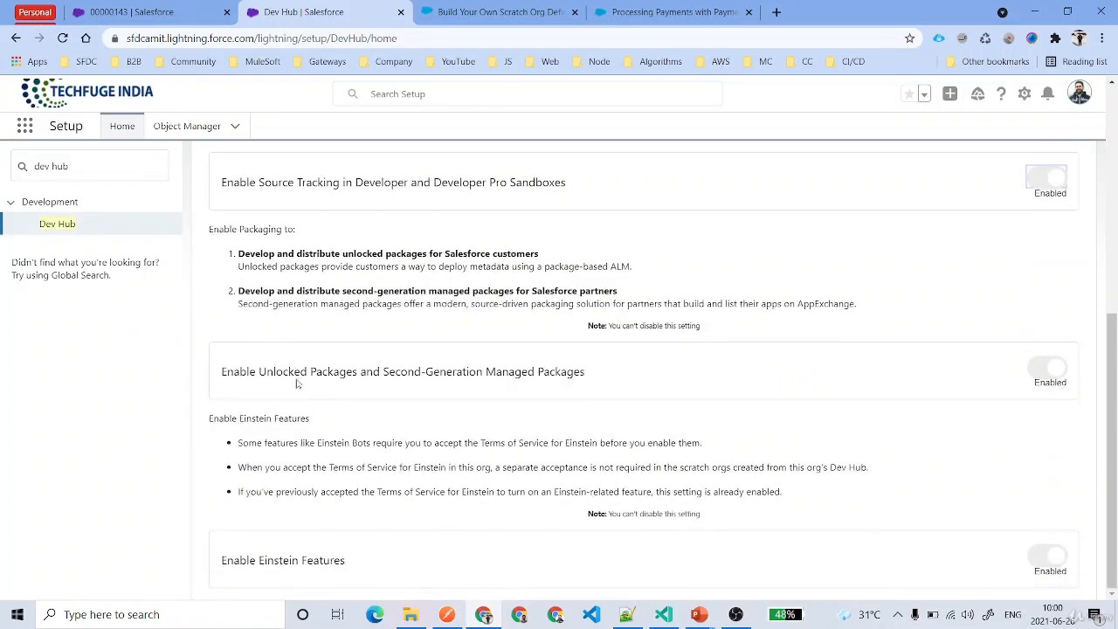
drag(585, 373, 300, 373)
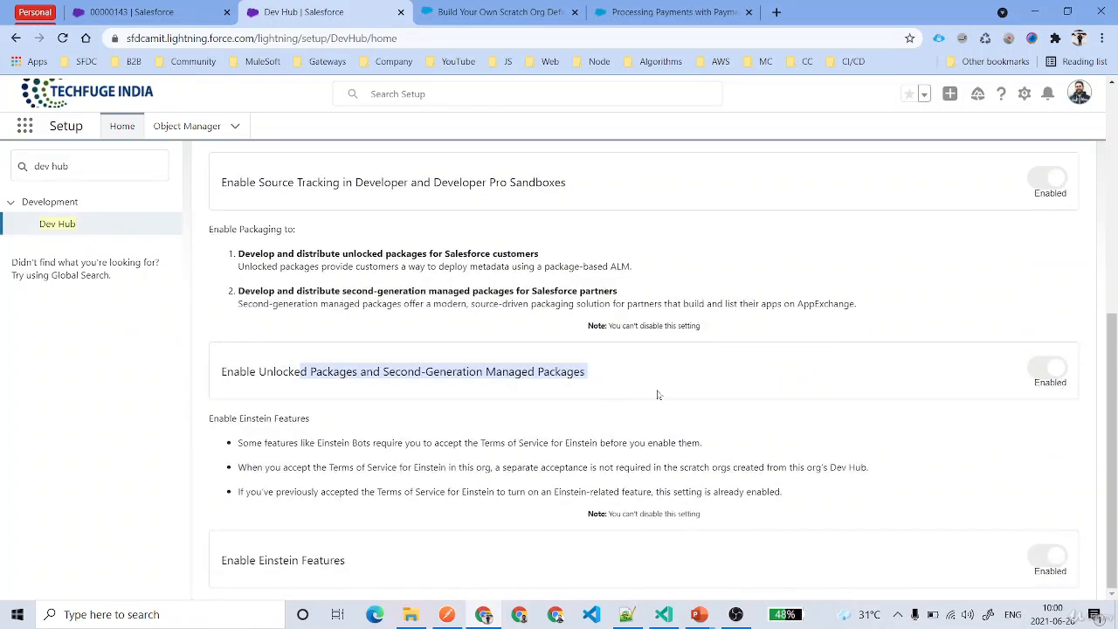
click(496, 393)
drag(421, 372, 610, 367)
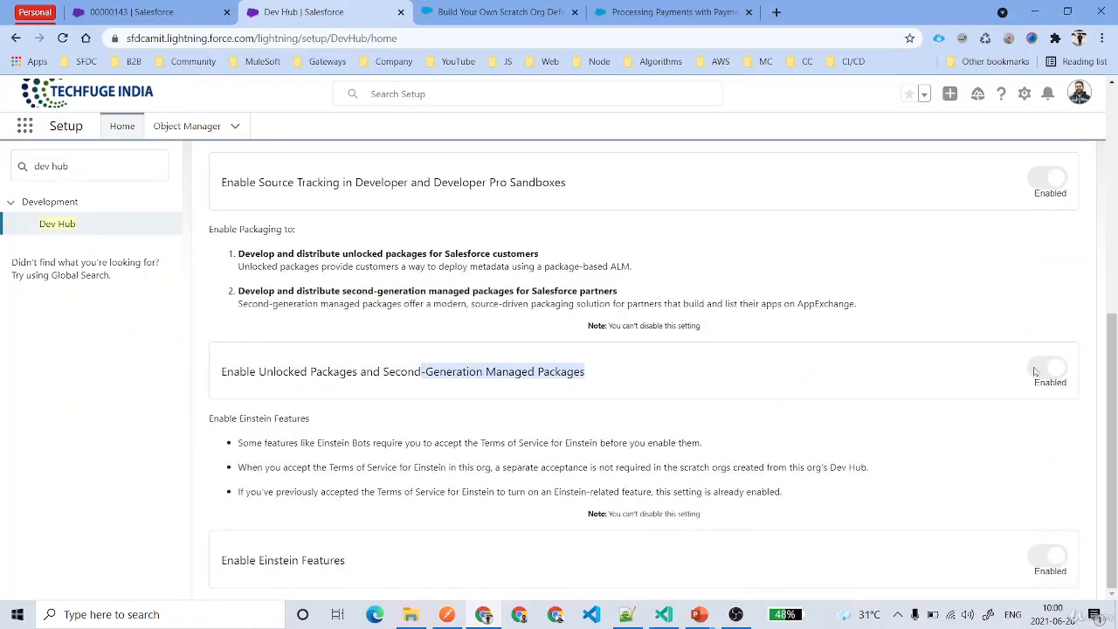
click(1035, 372)
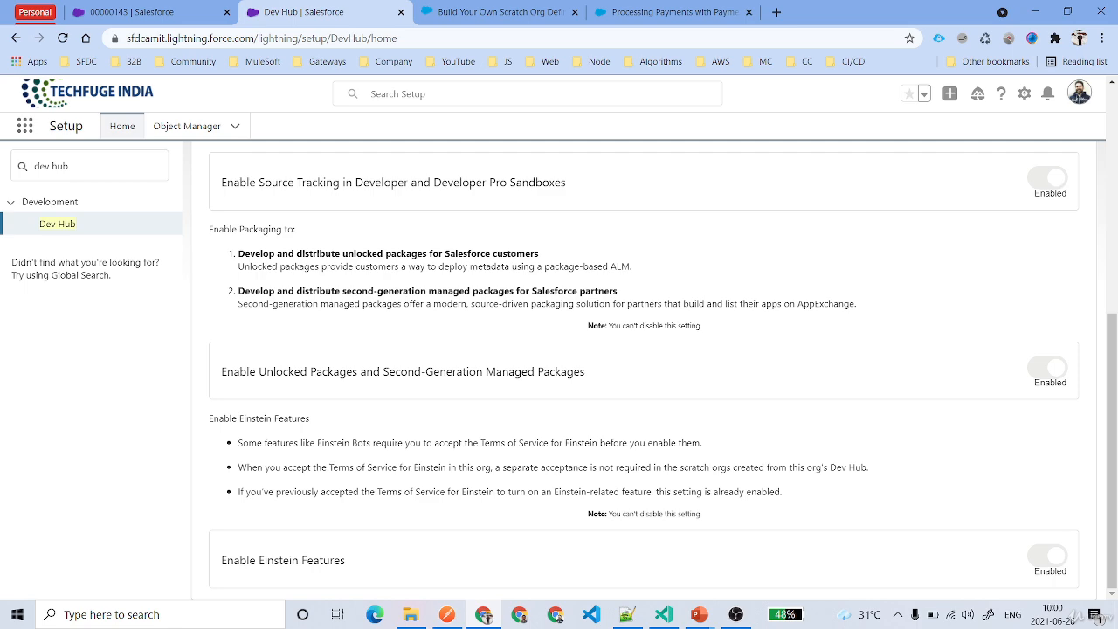
drag(221, 559, 345, 563)
click(1041, 557)
scroll(900, 518, up, 5)
scroll(901, 518, down, 3)
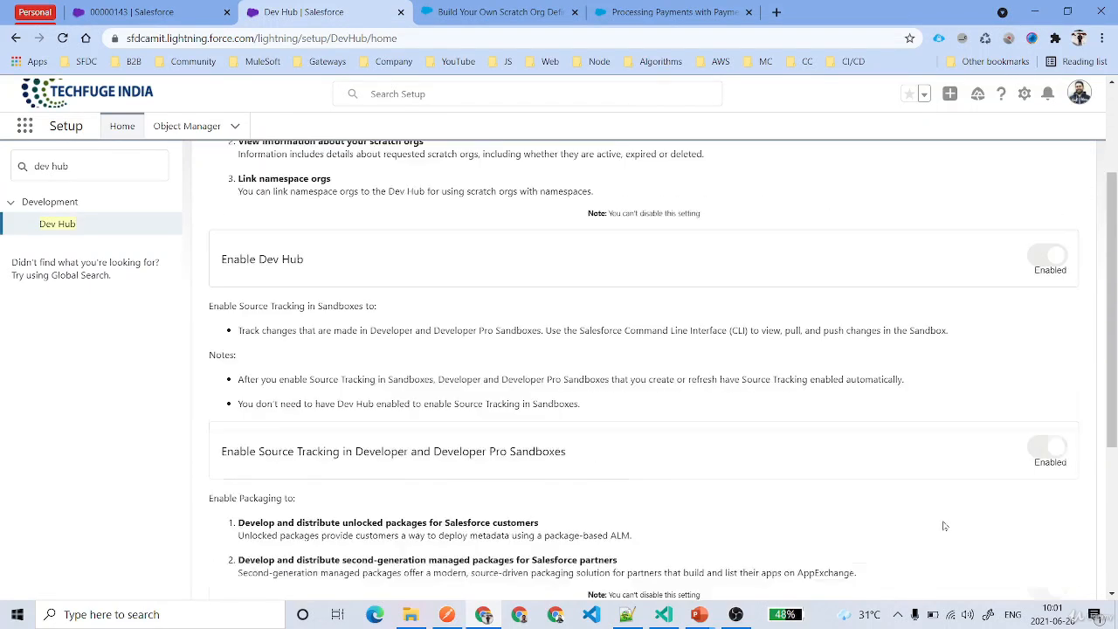
scroll(1030, 445, down, 3)
scroll(970, 428, up, 4)
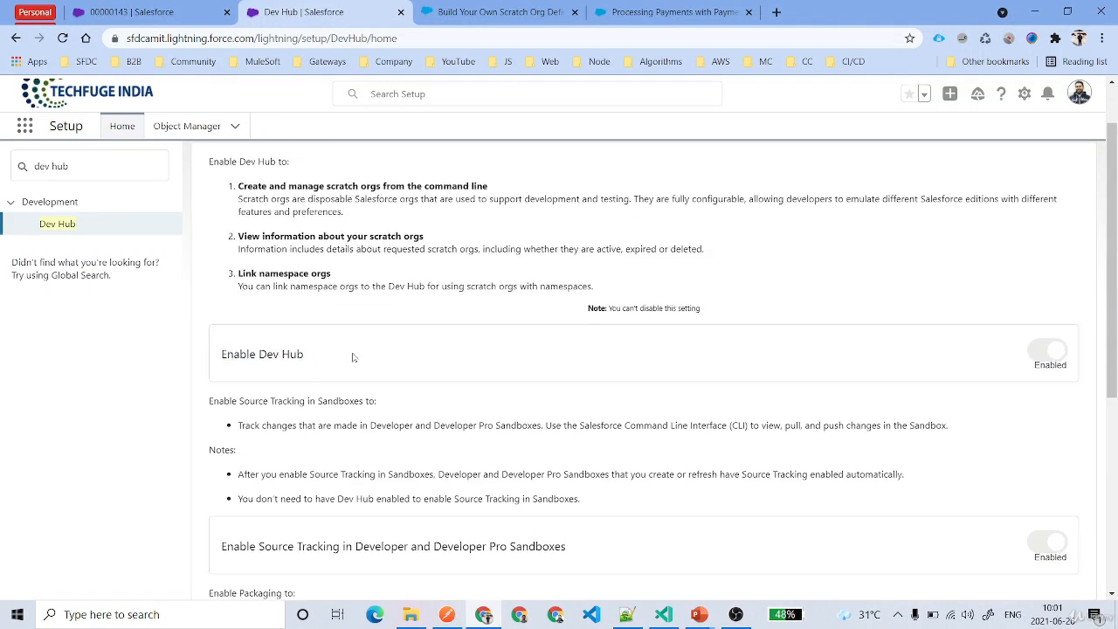
Examine the Enable Dev Hub setting and the note about whether it can be disabled.
drag(221, 354, 315, 371)
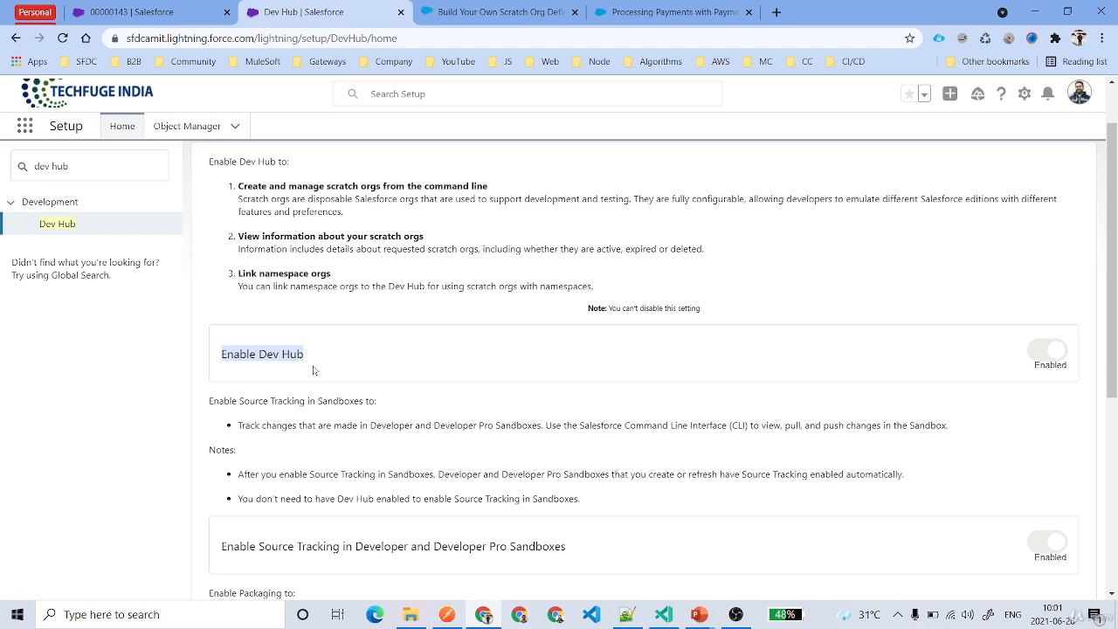
click(795, 351)
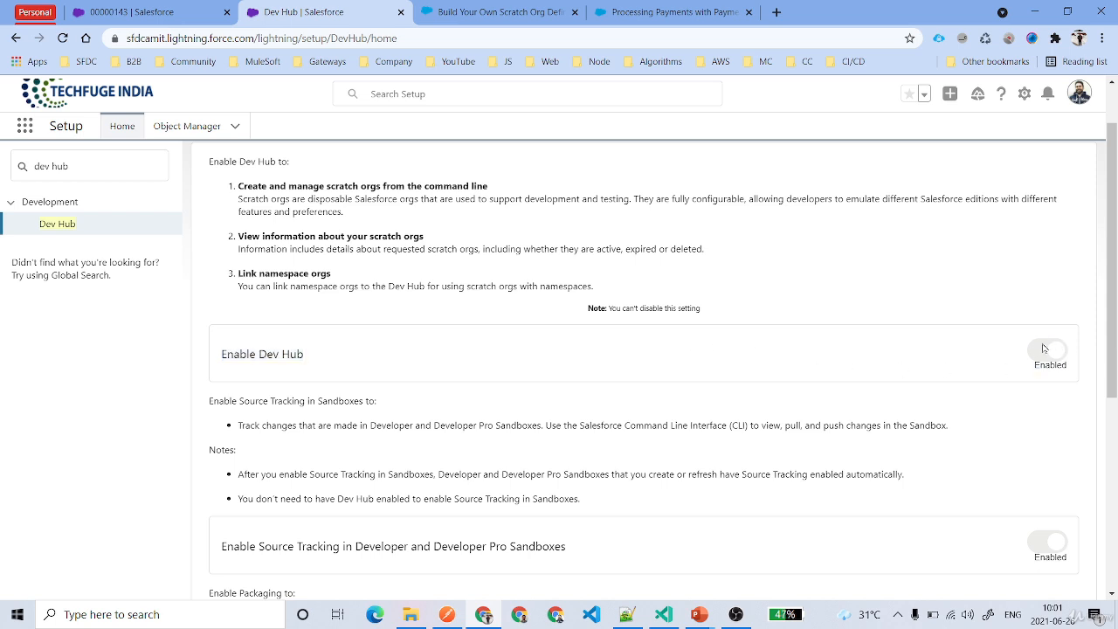
drag(609, 309, 743, 308)
click(971, 377)
scroll(928, 387, down, 4)
scroll(917, 445, up, 5)
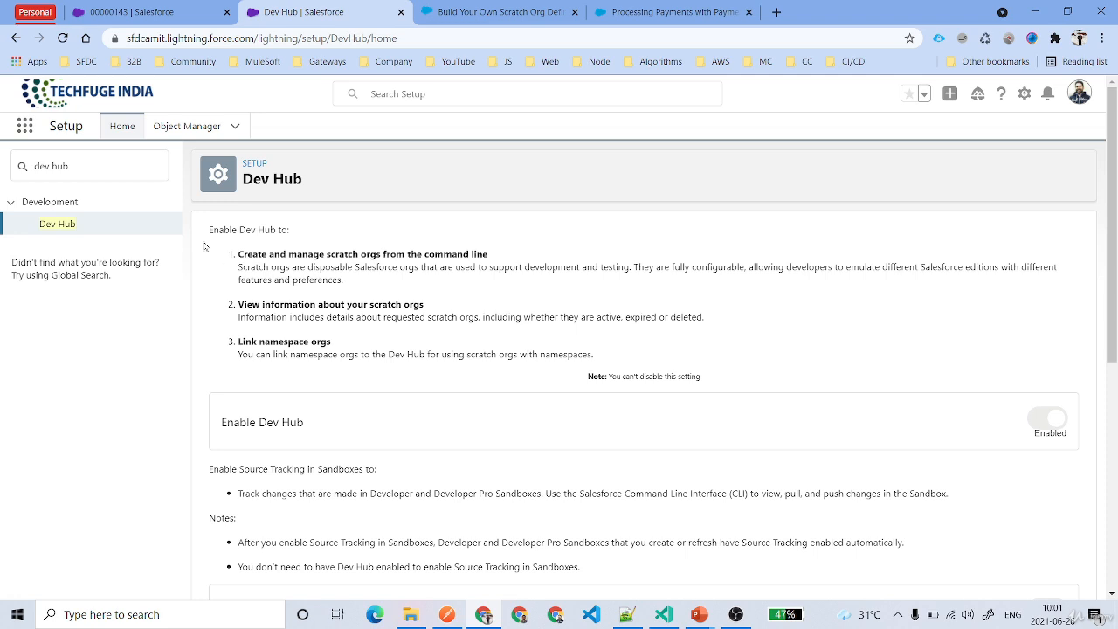
Filter the Object Manager by "Acti" and open the Active Scratch Org object.
click(186, 126)
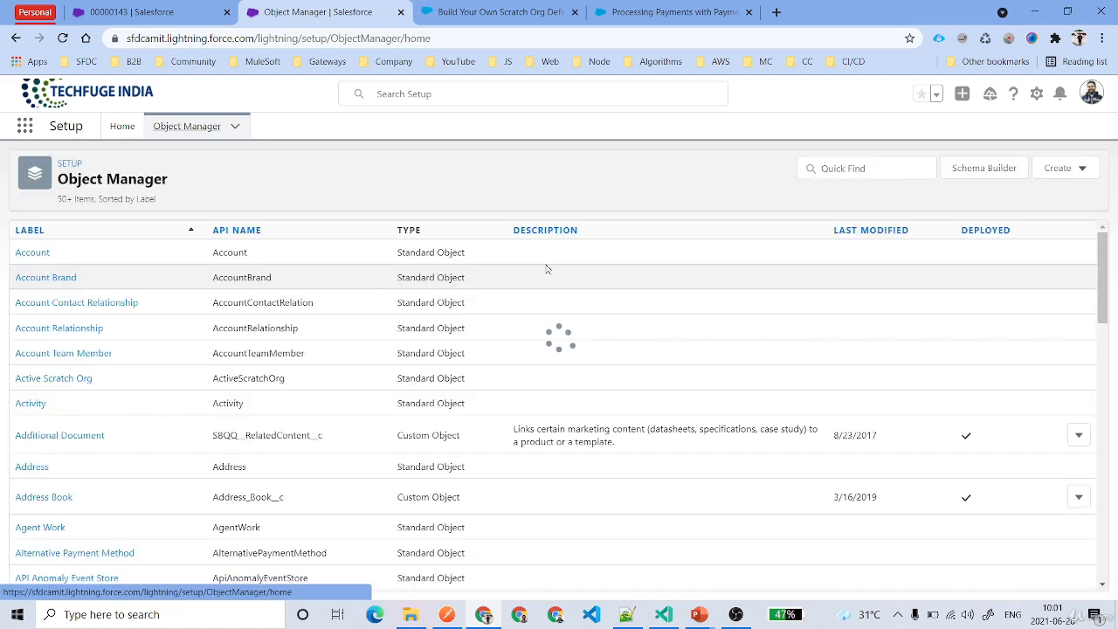
text(Ac)
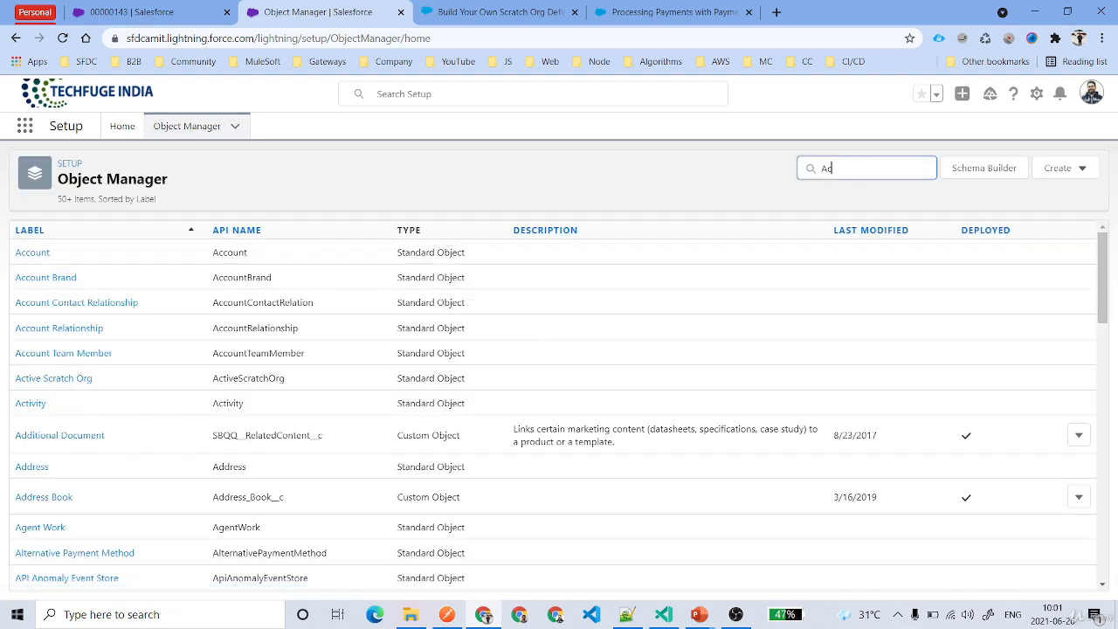
text(ti)
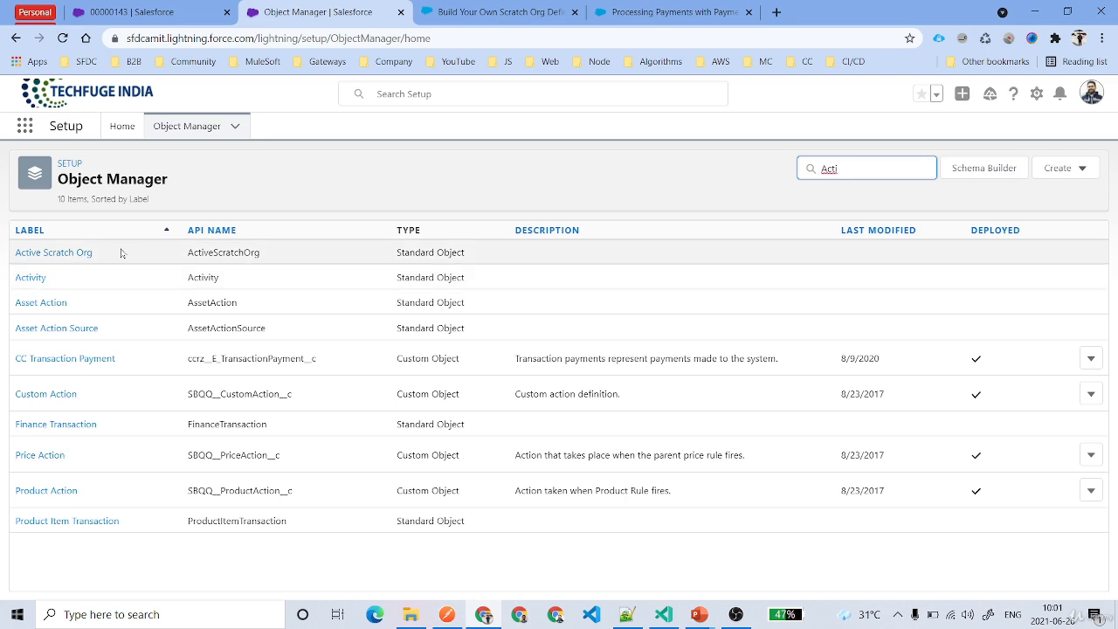
drag(119, 253, 49, 274)
click(135, 239)
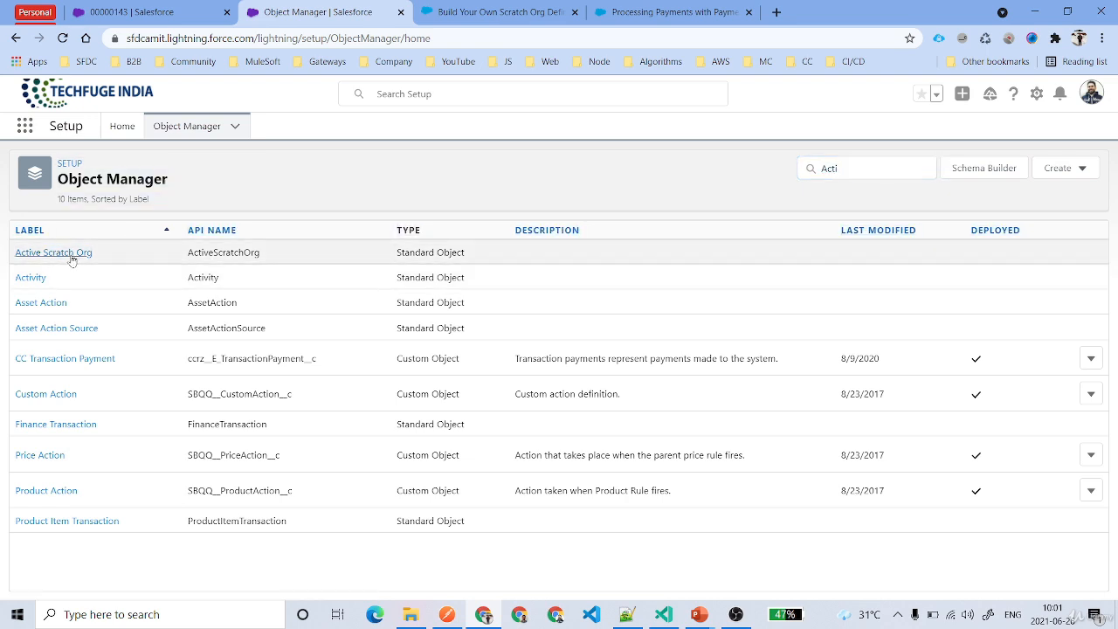
click(72, 254)
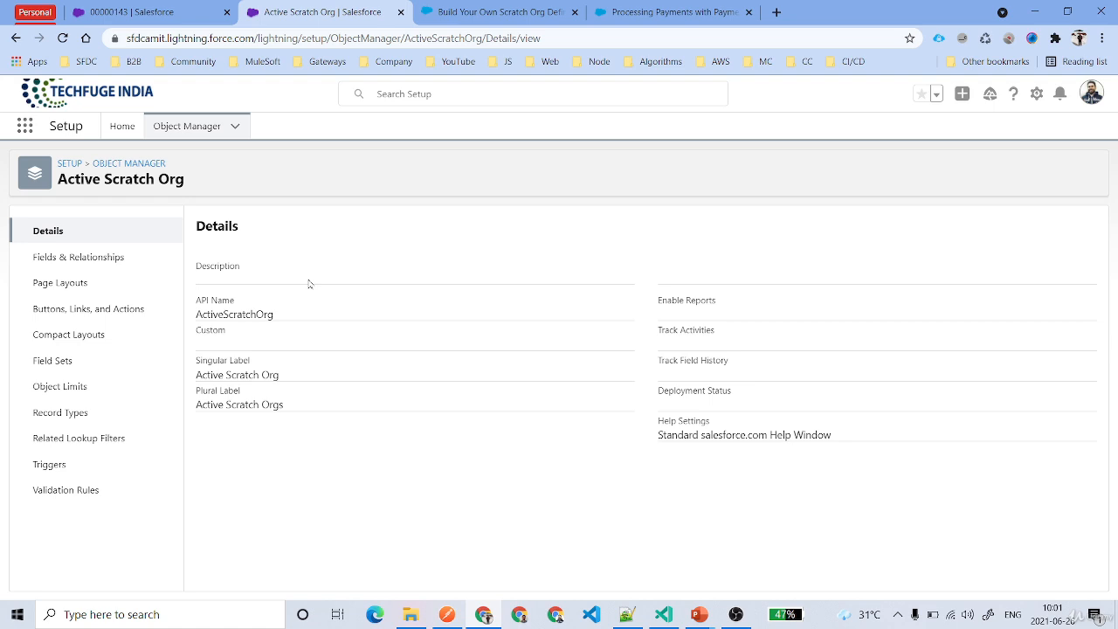
Review the fields and relationships of the Active Scratch Org object.
click(109, 255)
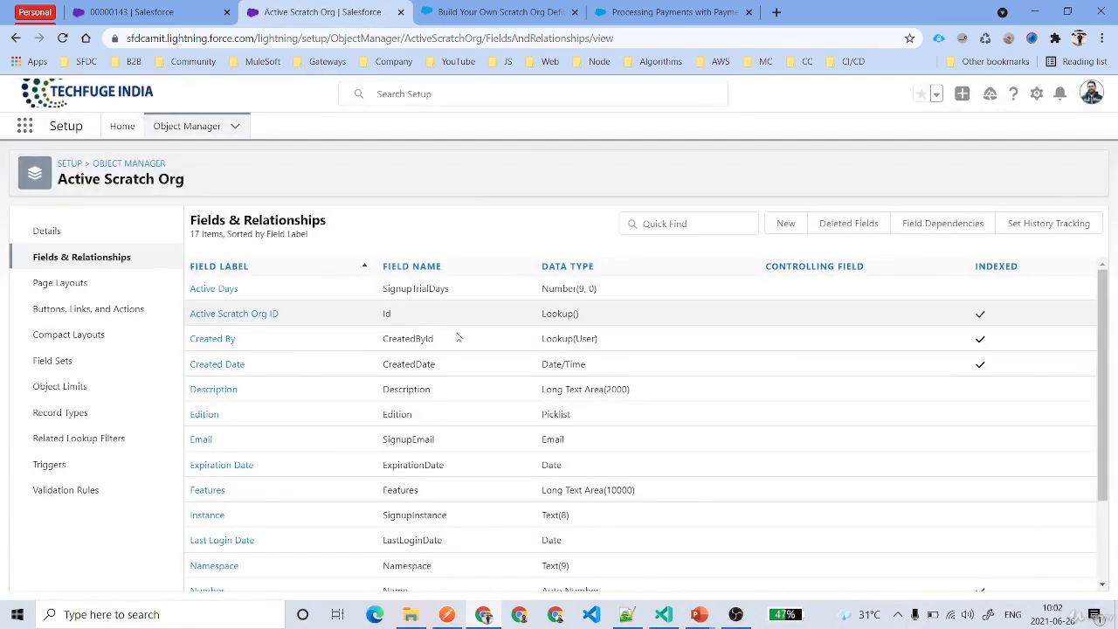
scroll(455, 363, down, 2)
scroll(461, 363, down, 1)
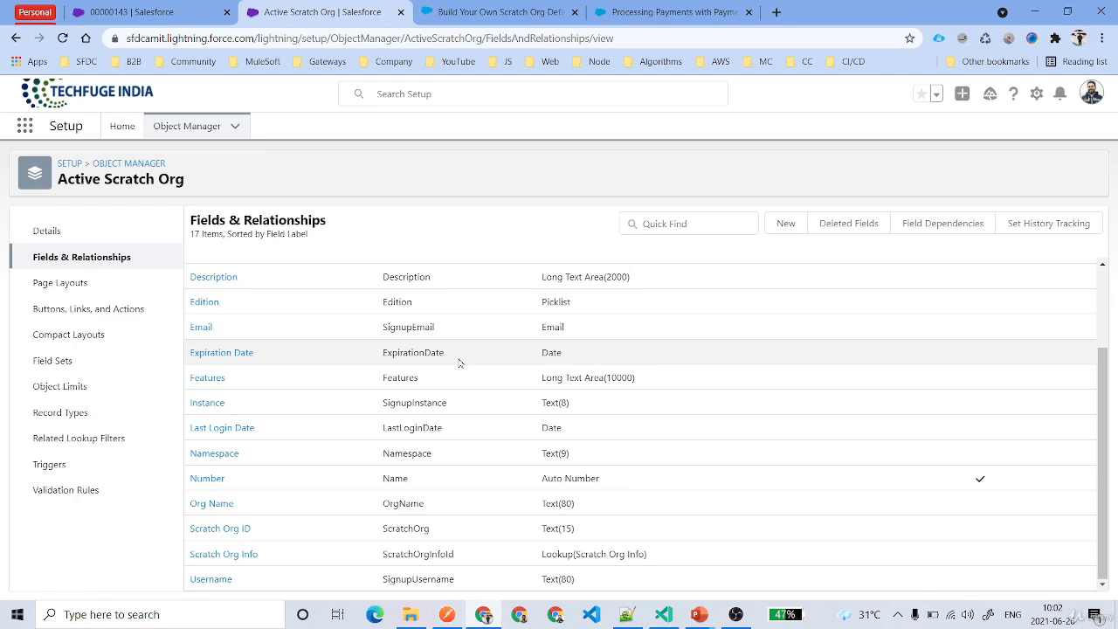
scroll(460, 363, up, 3)
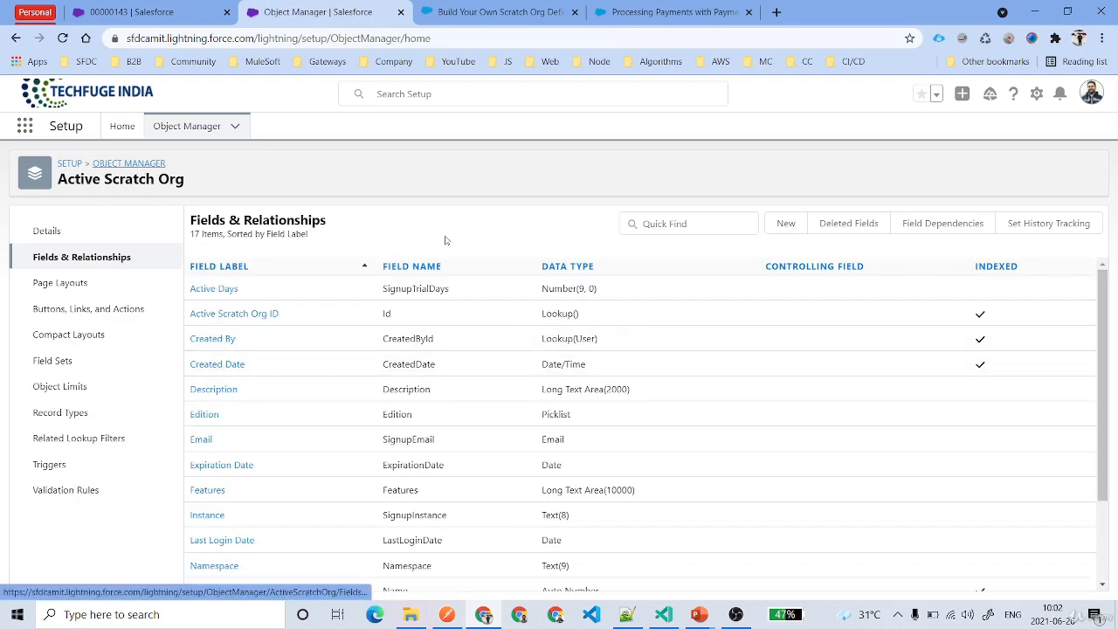
Return to the object list, filter it by "Scra" and open the Scratch Org Info object.
click(867, 169)
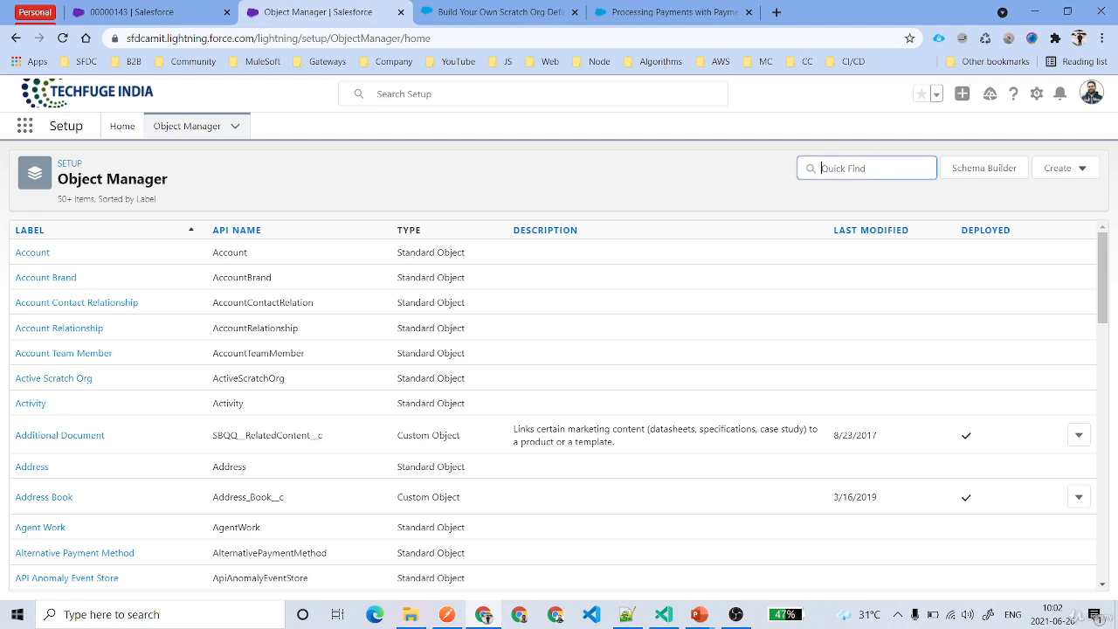
text(Scract)
key(BackSpace)
key(BackSpace)
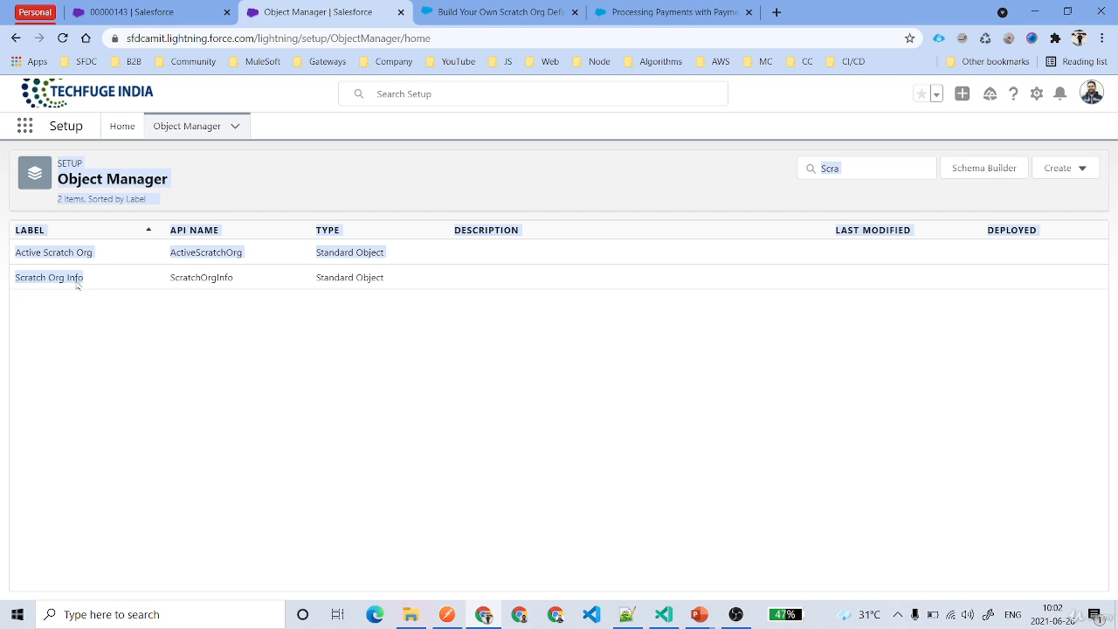
click(68, 278)
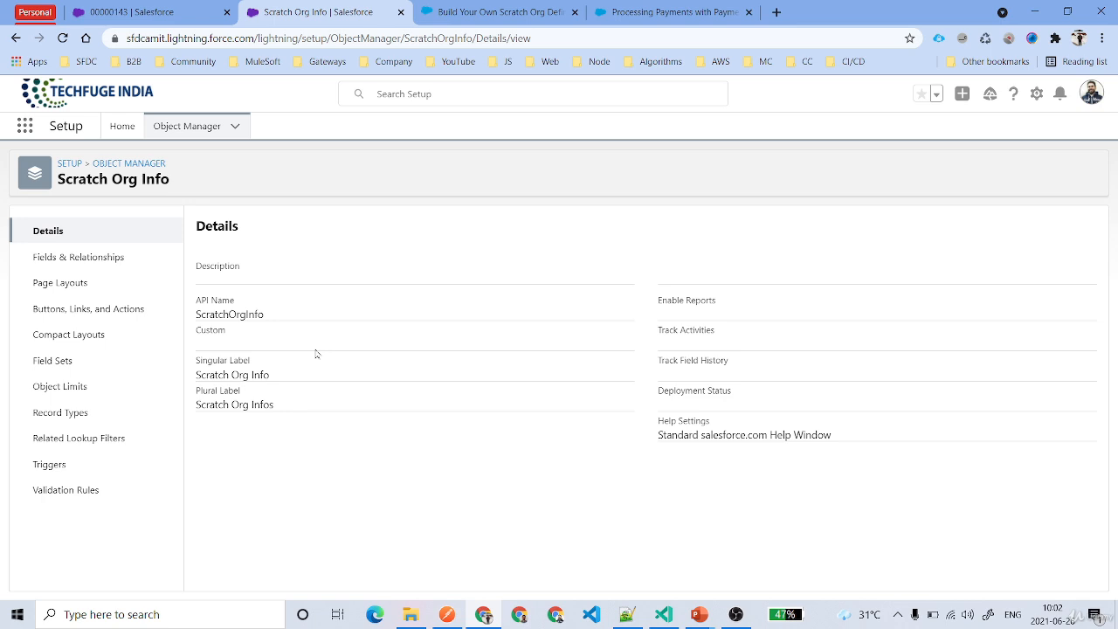
Review the fields and relationships of Scratch Org Info, including the custom Release__c field.
click(78, 257)
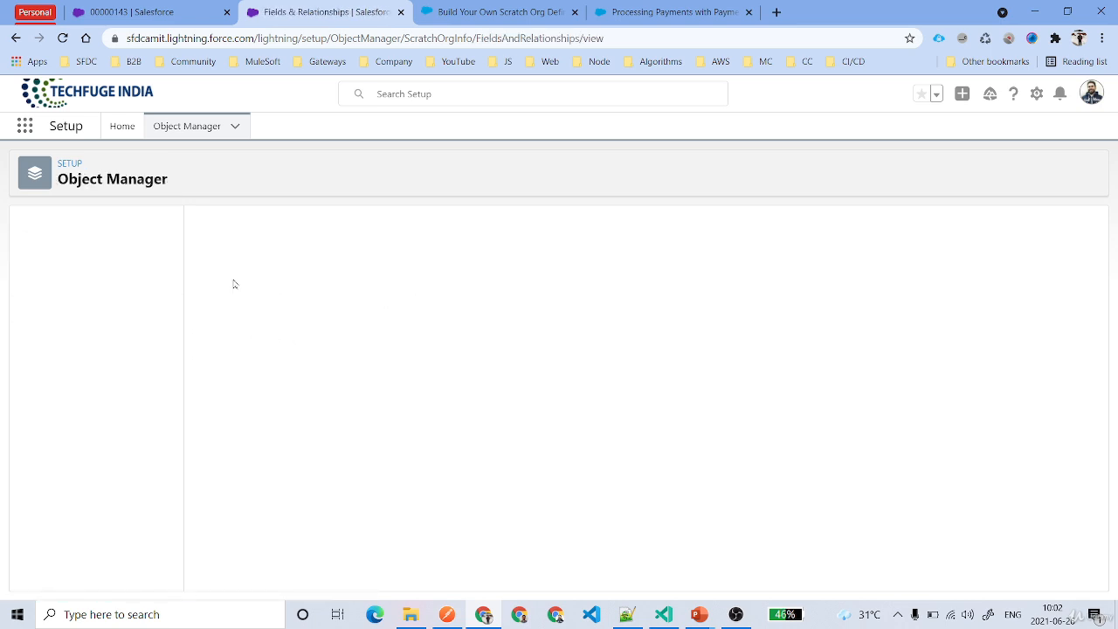
scroll(506, 334, down, 6)
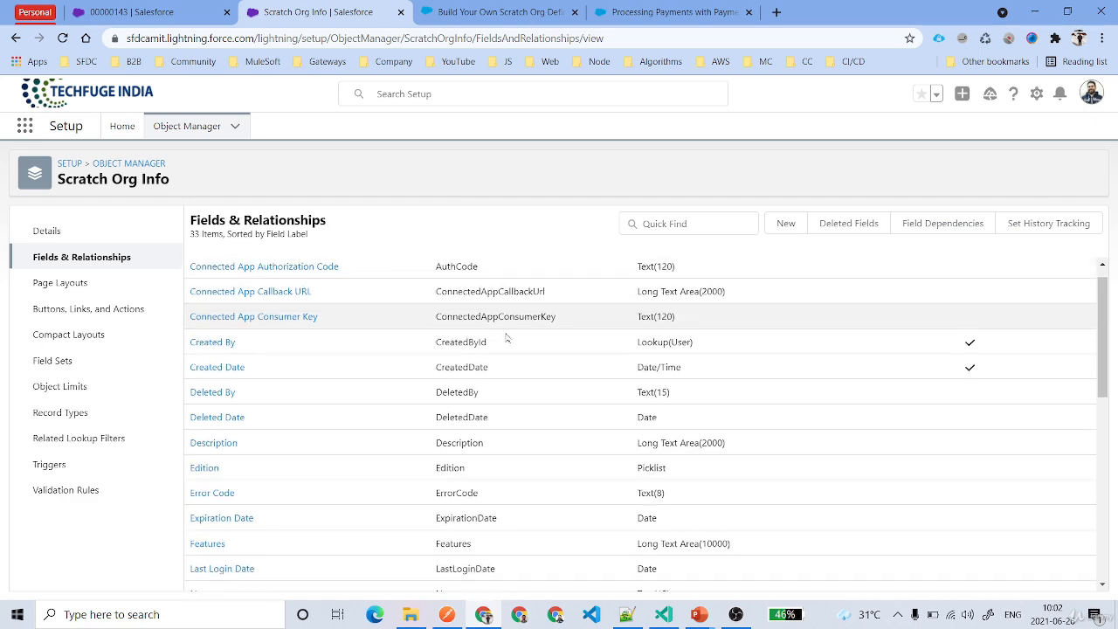
double_click(460, 333)
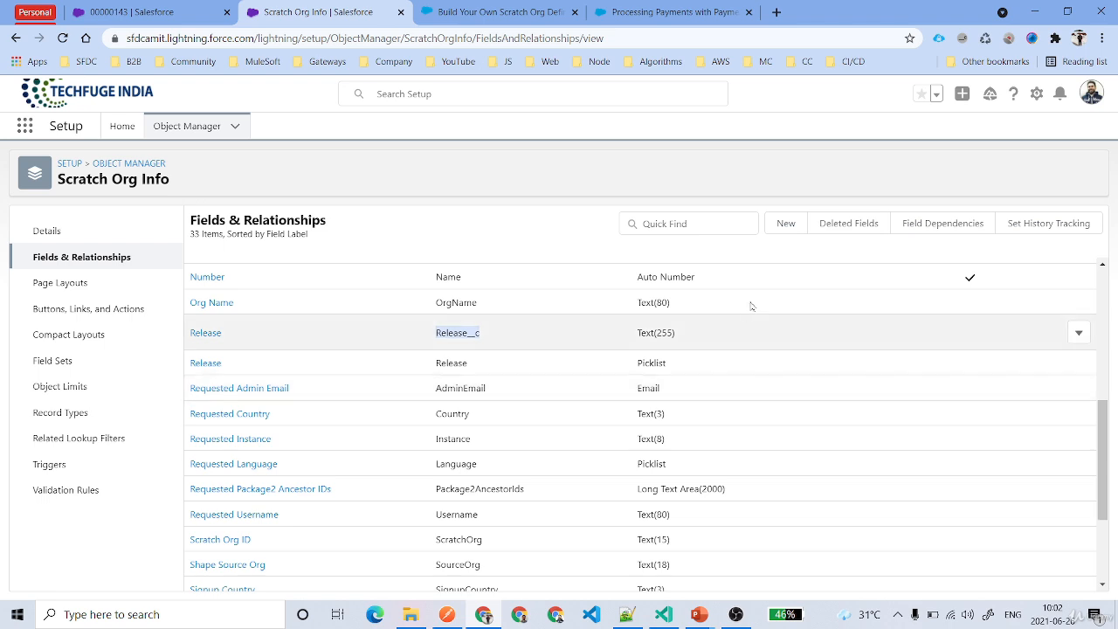
Start a new custom field on Scratch Org Info with the Text data type and continue to its details.
click(769, 223)
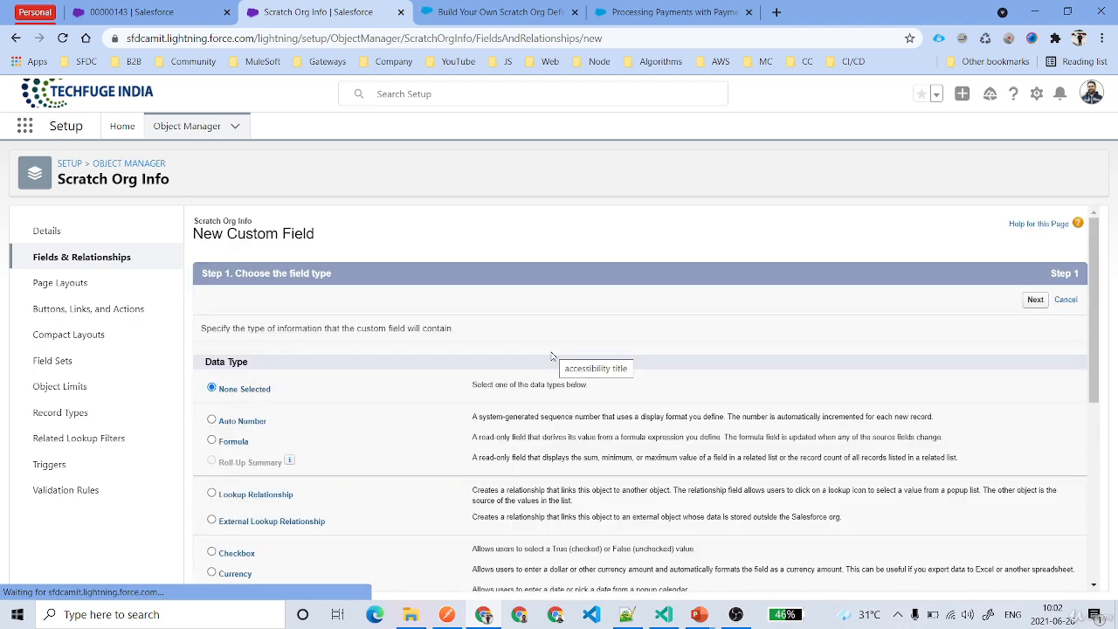
scroll(554, 357, down, 4)
scroll(229, 498, up, 4)
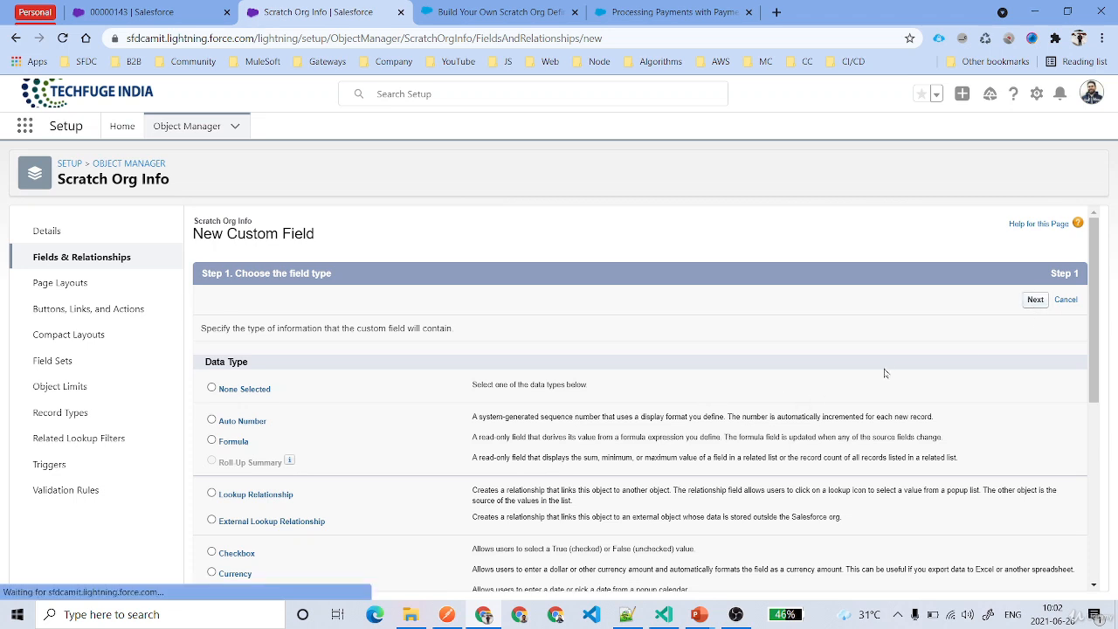
click(1035, 299)
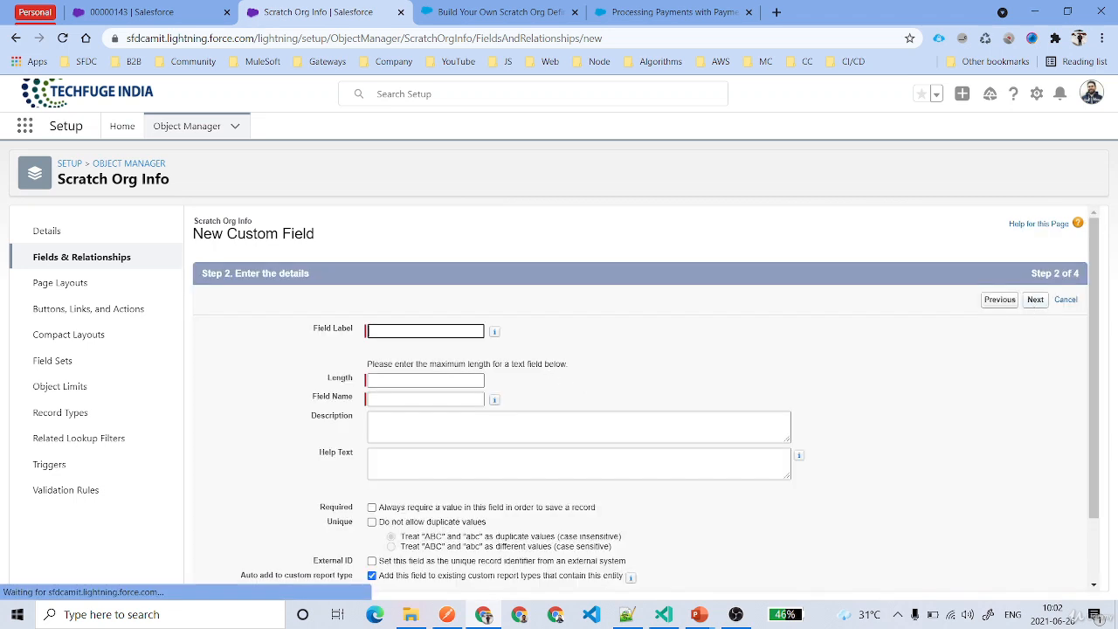
Label the text field UserStory, fill in its maximum length and continue to field-level security.
text(UserStory)
key(Tab)
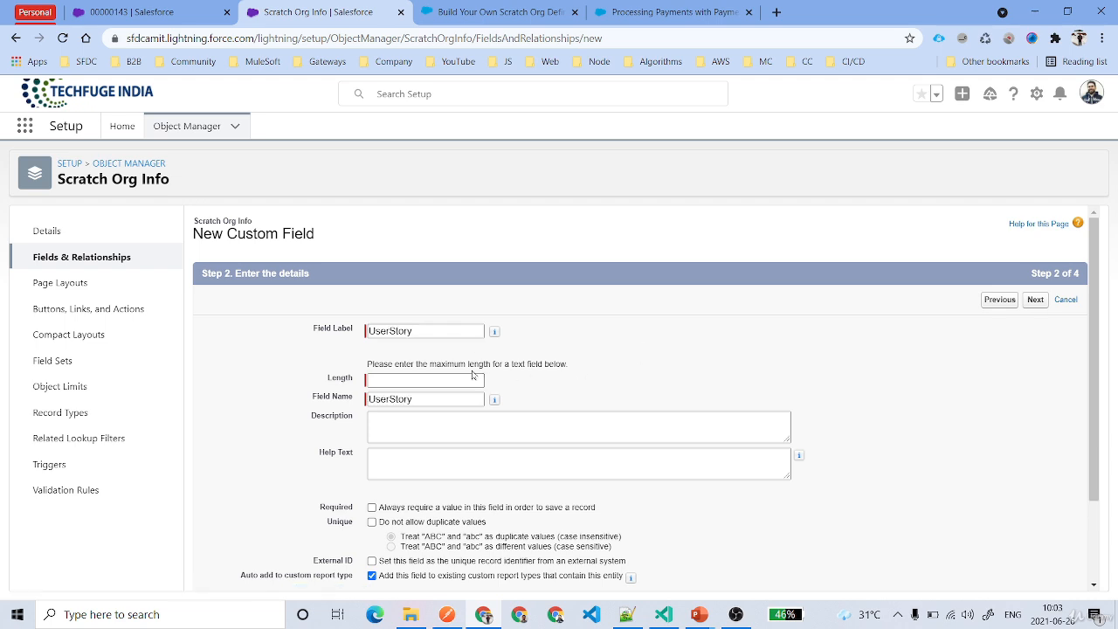
click(472, 380)
click(1035, 299)
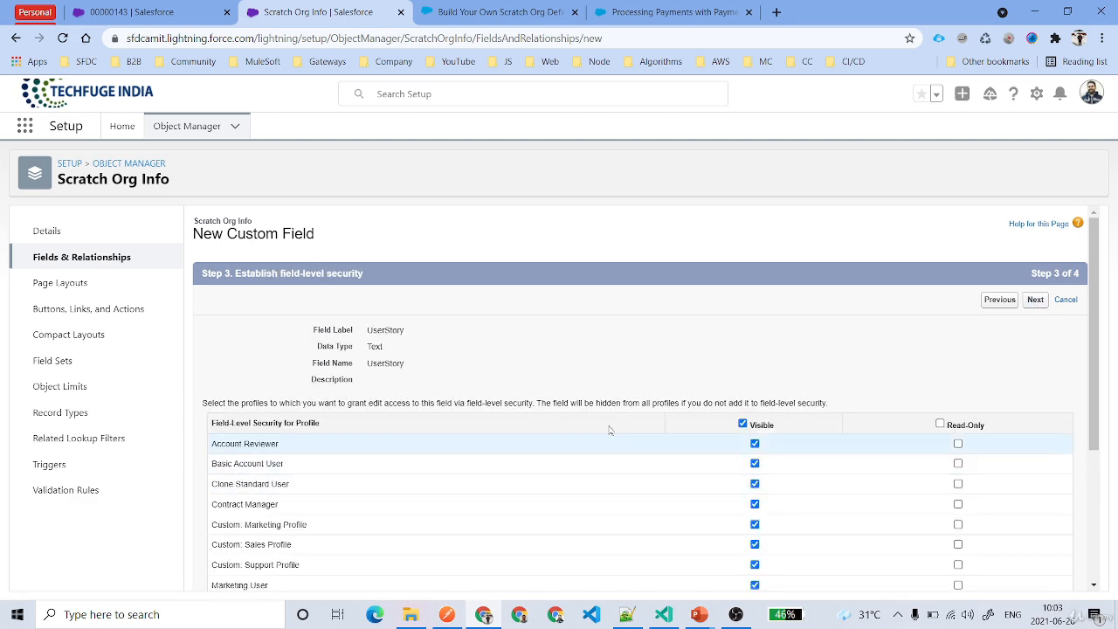
Keep the UserStory field visible for the listed profiles and continue to the page layout selection.
scroll(716, 448, down, 3)
scroll(773, 458, up, 3)
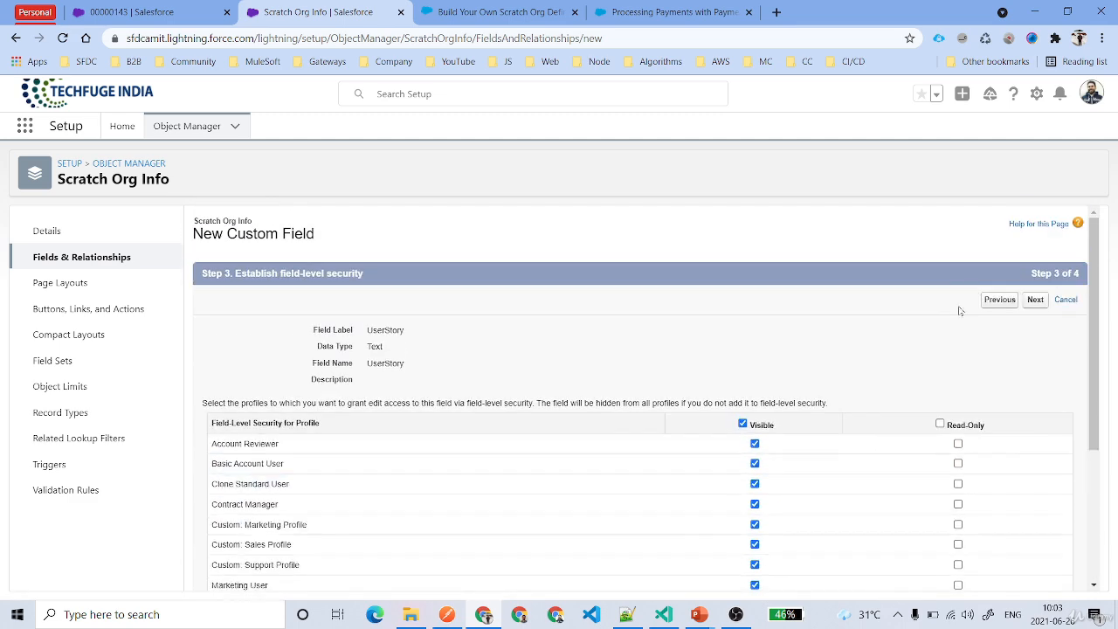
click(1035, 300)
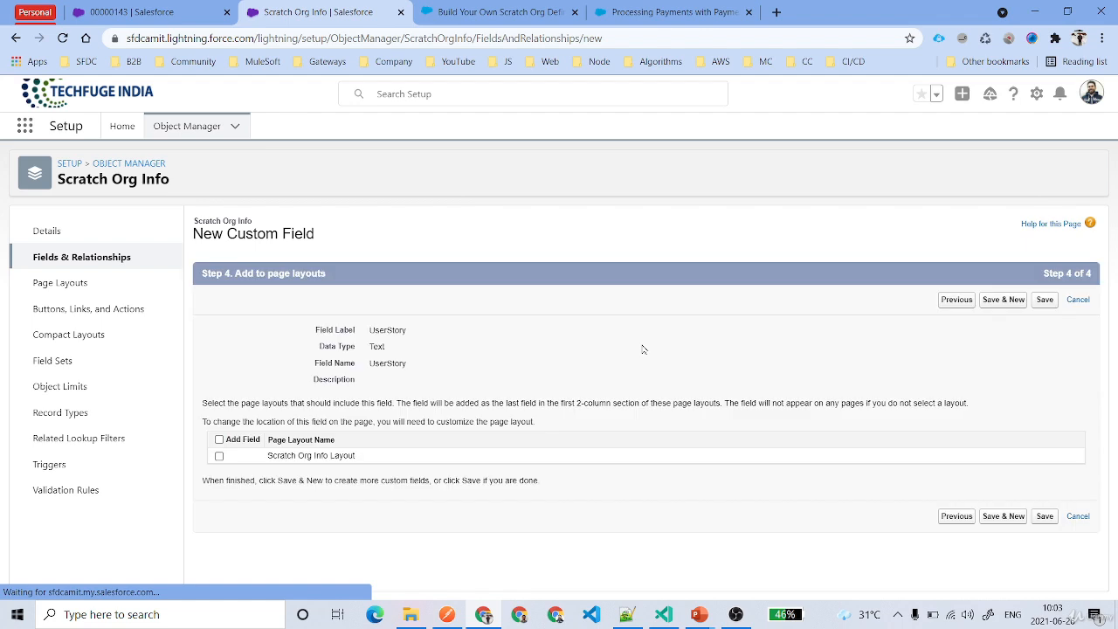
Add the UserStory field to the Scratch Org Info Layout and save the new custom field.
click(219, 439)
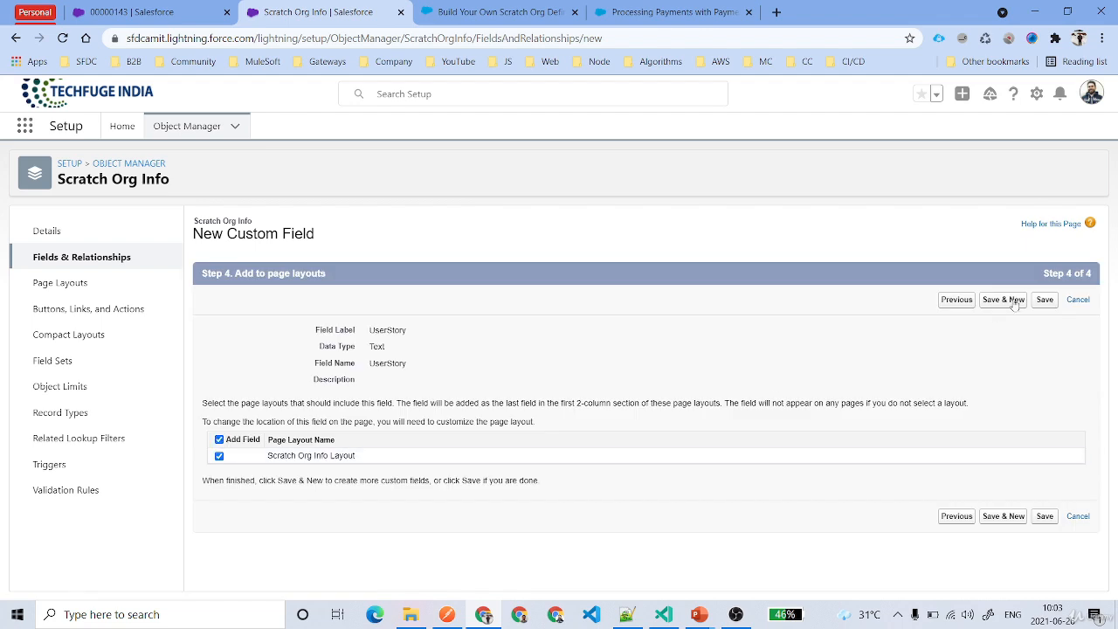
click(1044, 300)
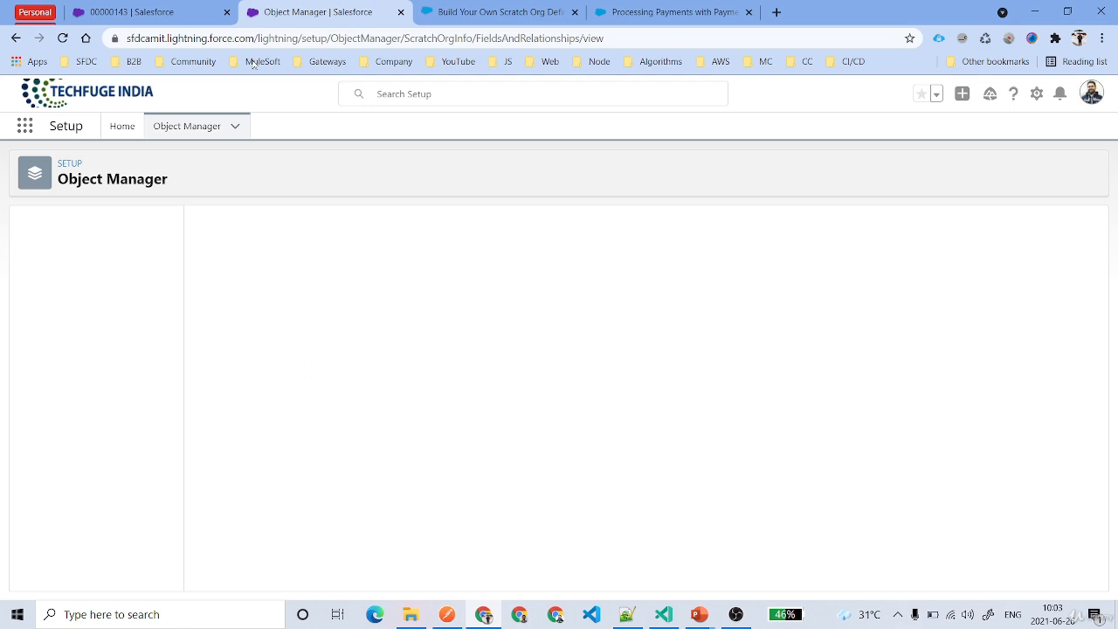
Return to the Order Management app and find and open the Scratch Org Infos item through the App Launcher.
click(207, 12)
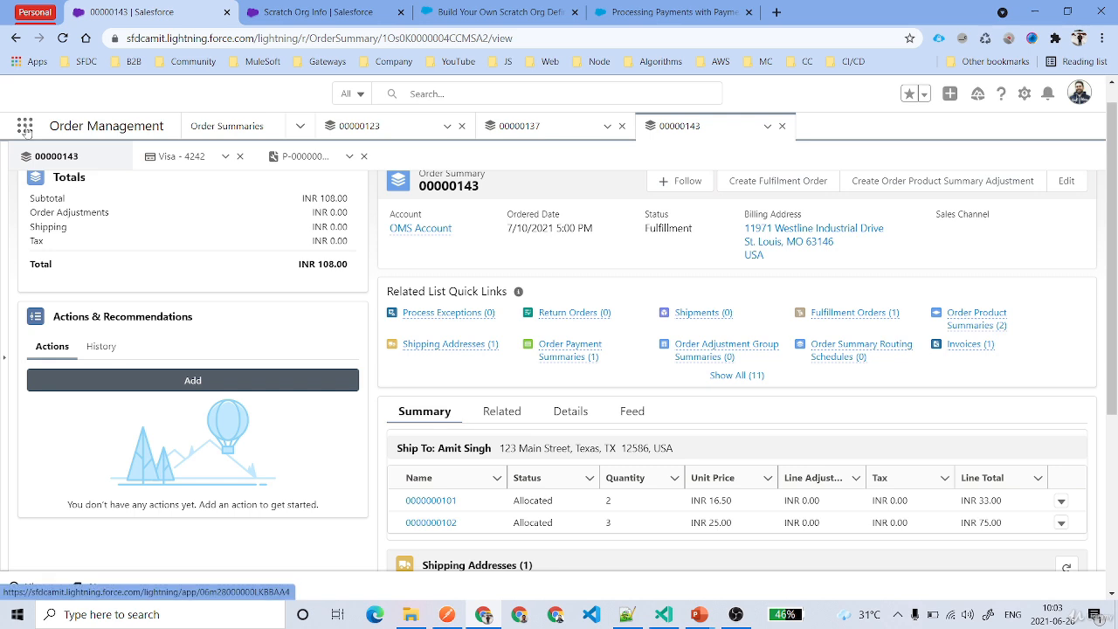
click(25, 129)
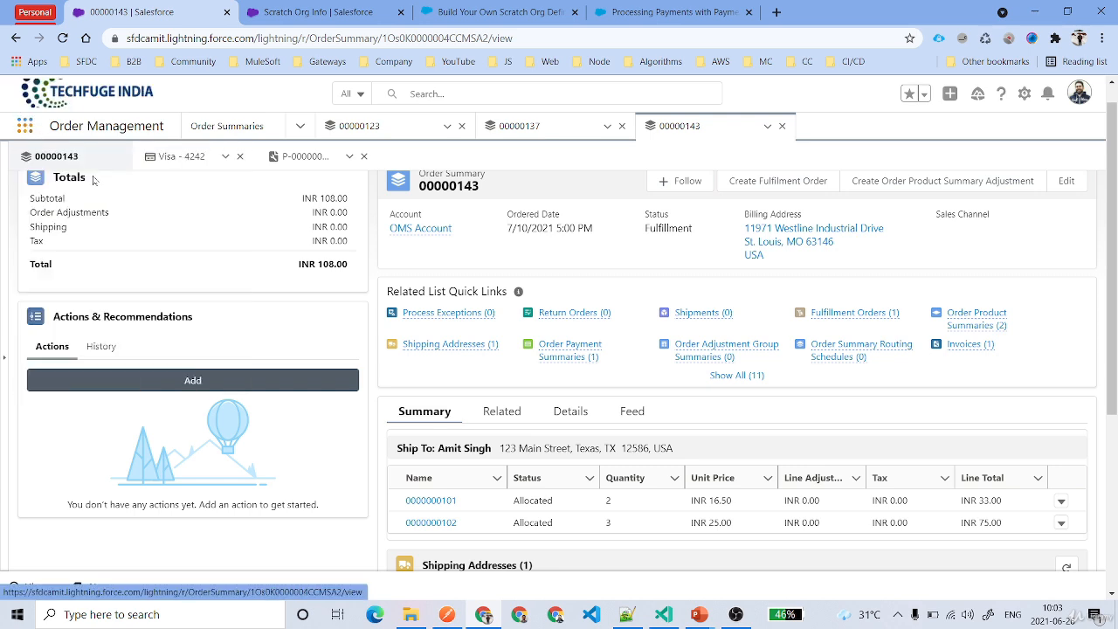
click(28, 132)
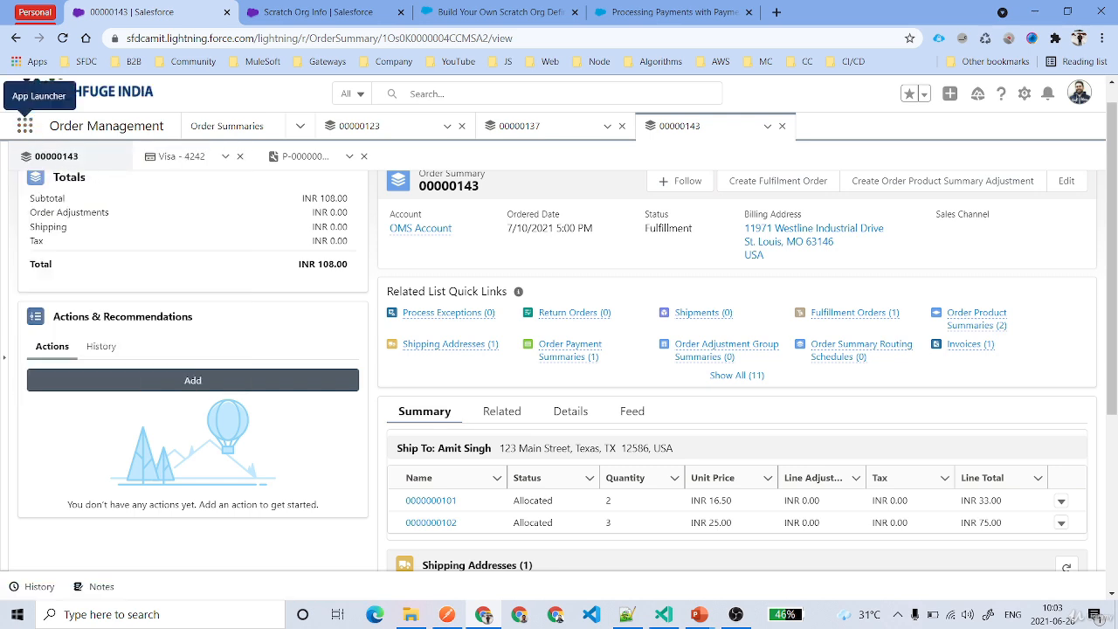
click(27, 129)
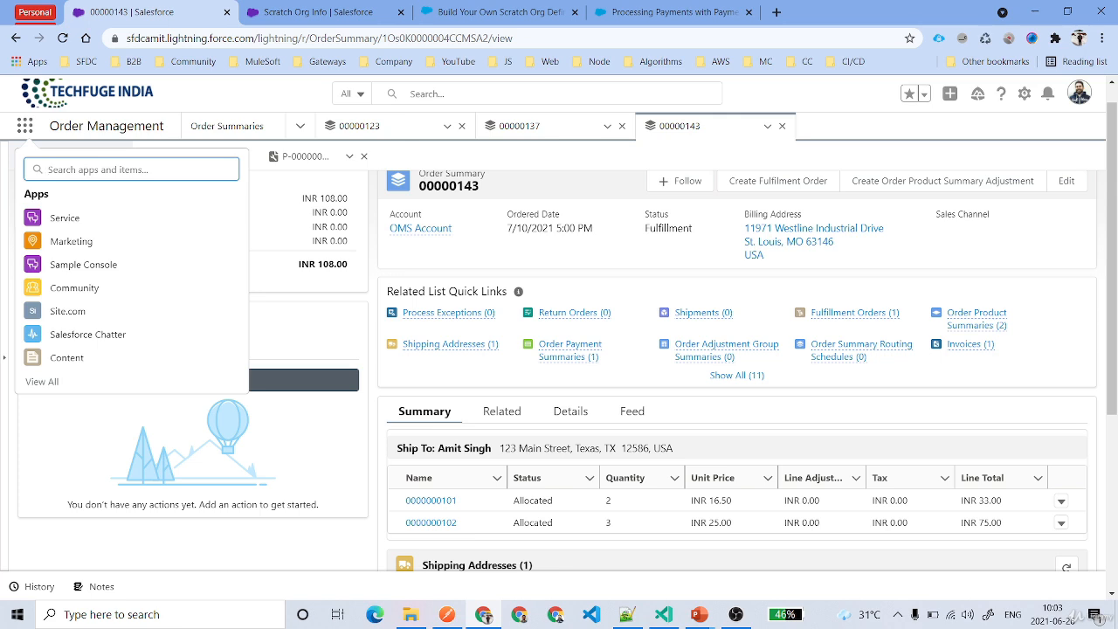
key(c)
click(131, 169)
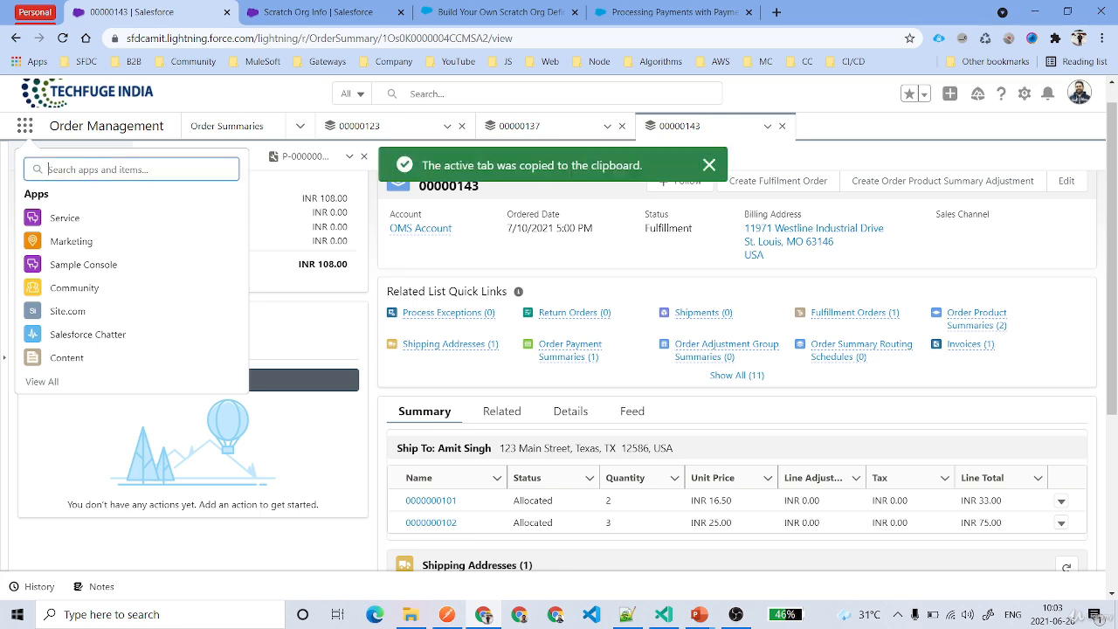
text(sctra)
key(BackSpace)
key(BackSpace)
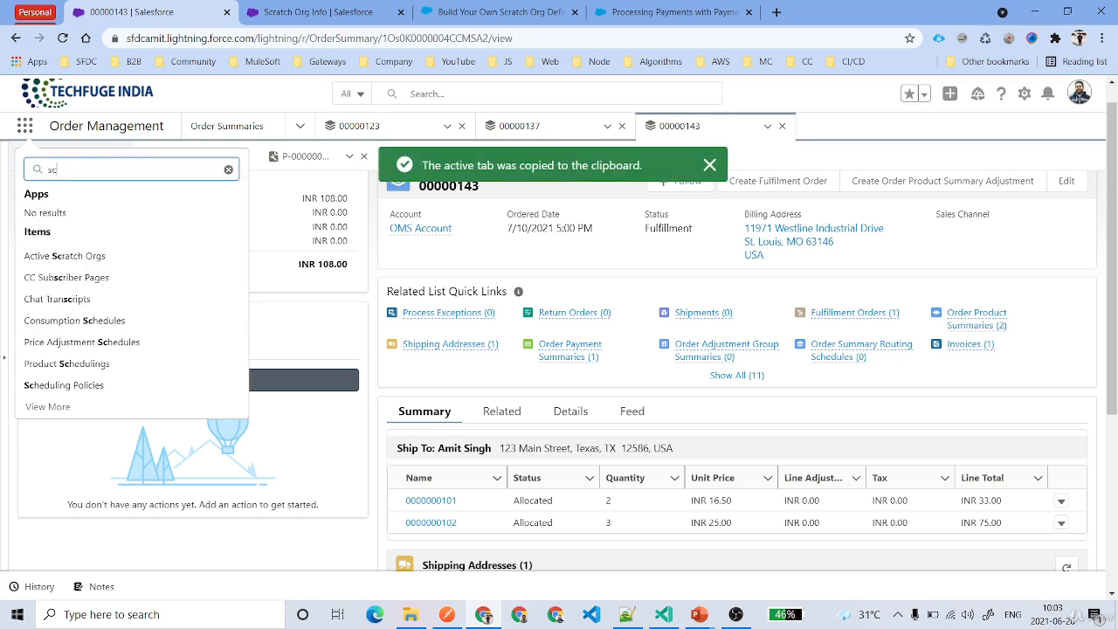
text(ra)
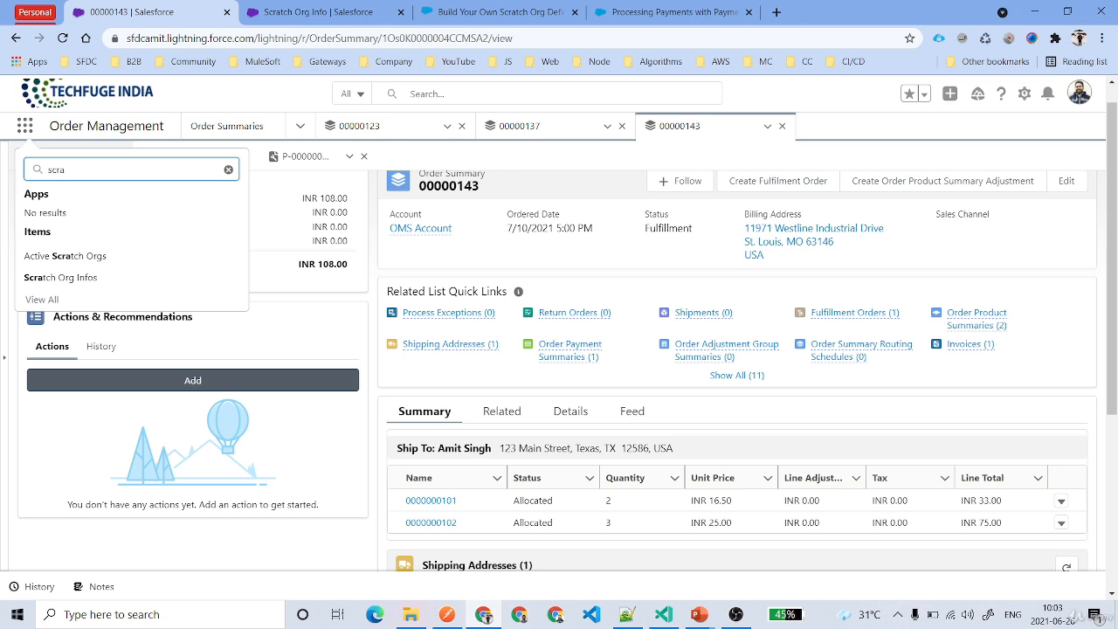
click(66, 278)
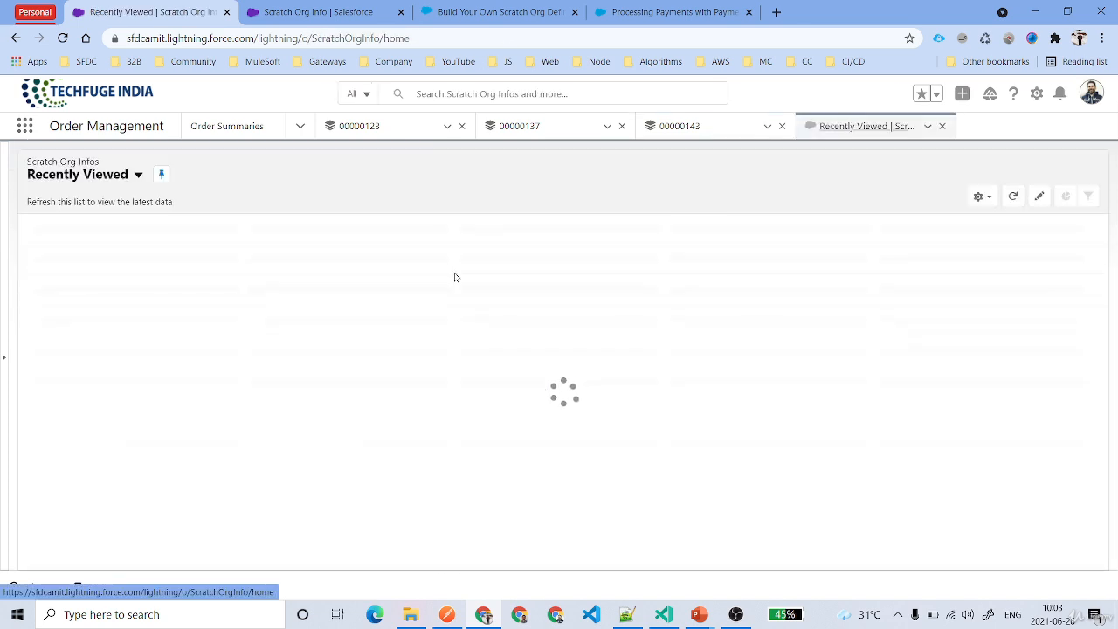
Switch to the All Scratch Org Infos list view and open the active TechFuge Indua Pvt. Ltd. record.
click(129, 176)
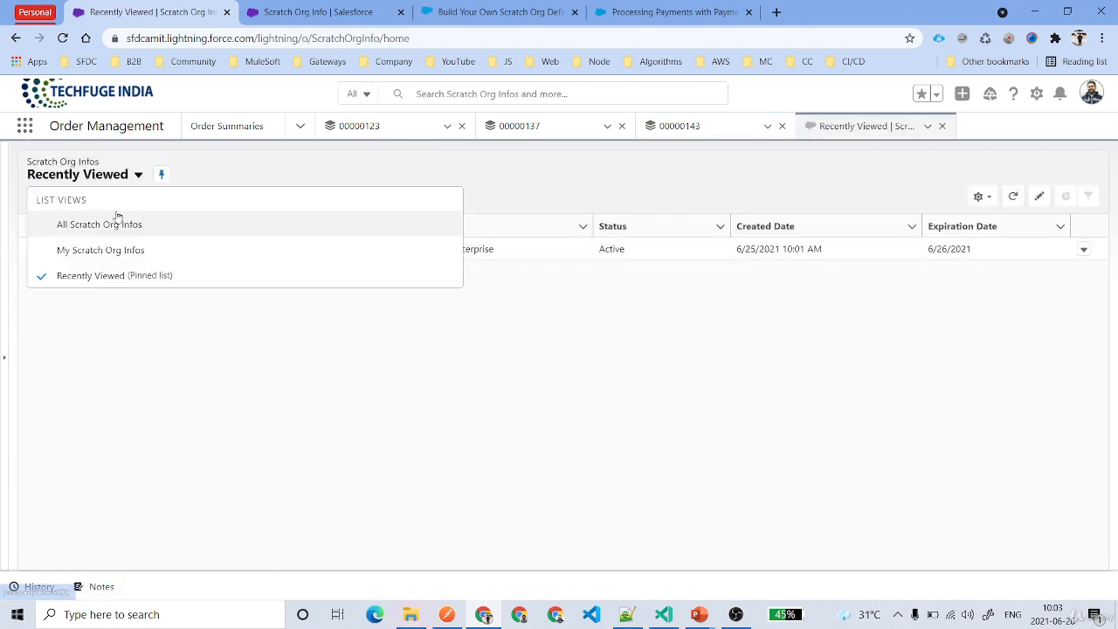
click(115, 220)
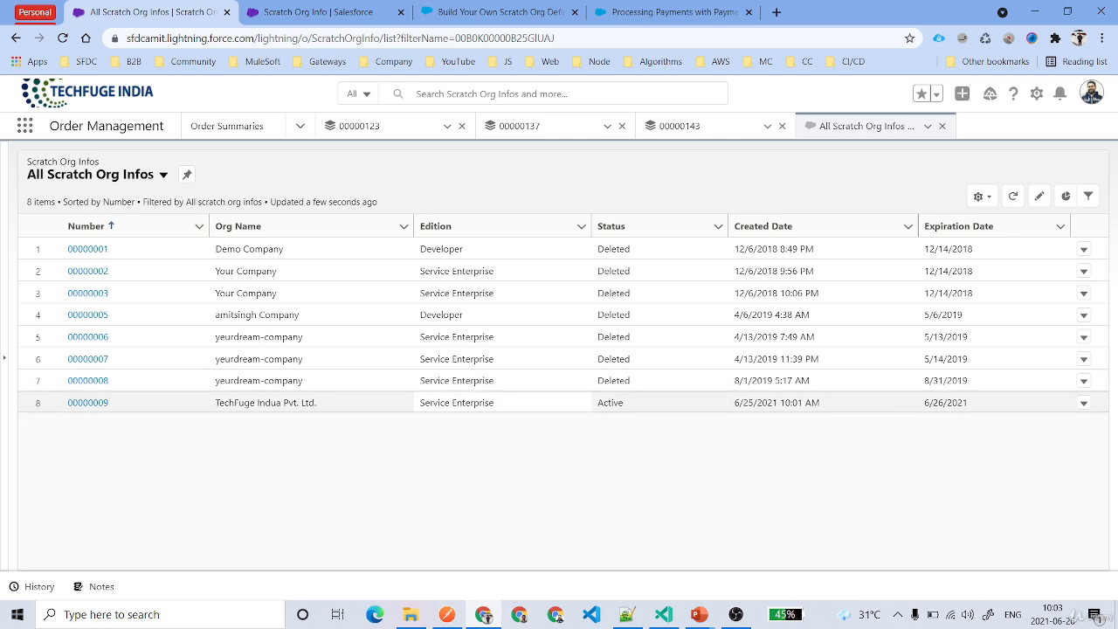
drag(604, 403, 641, 402)
drag(418, 401, 514, 404)
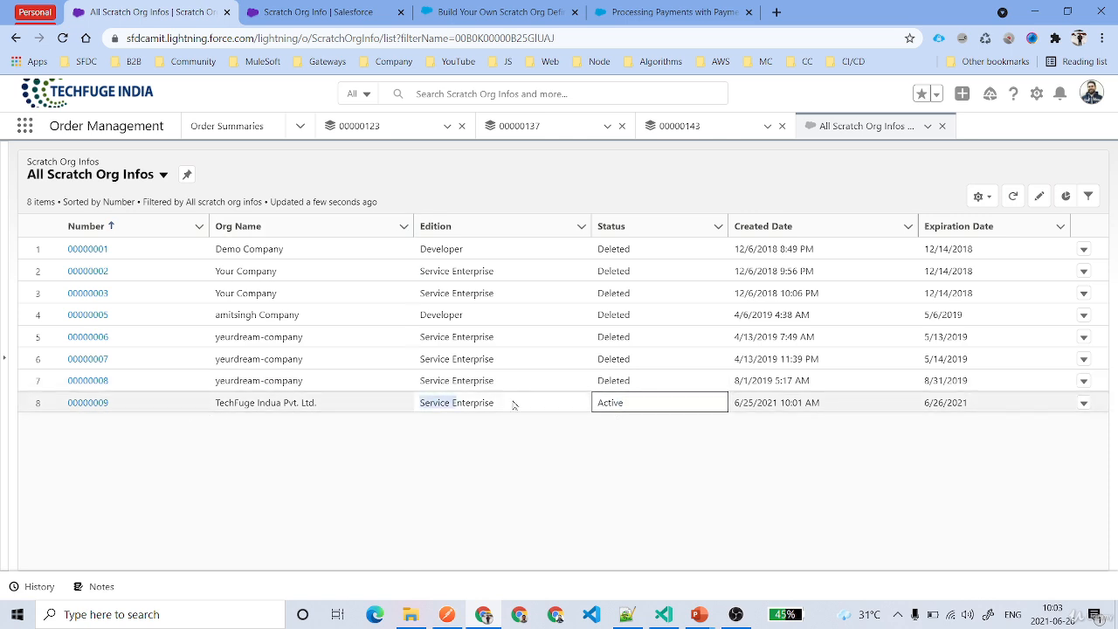
click(75, 404)
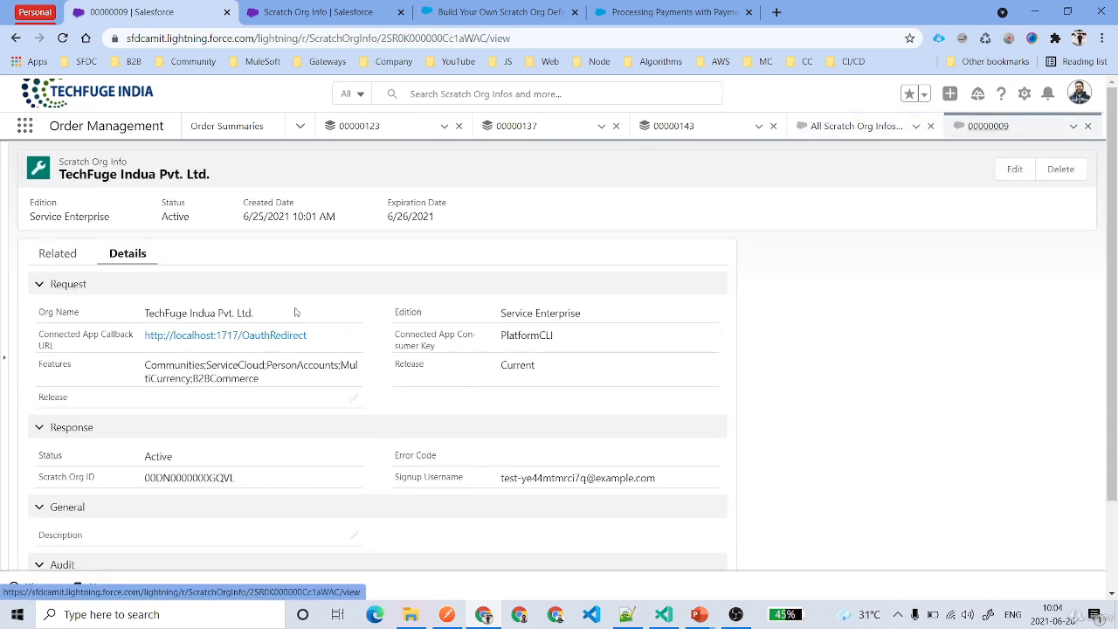
Examine the record's org name, scratch org ID, edition and expiration date.
drag(142, 314, 262, 315)
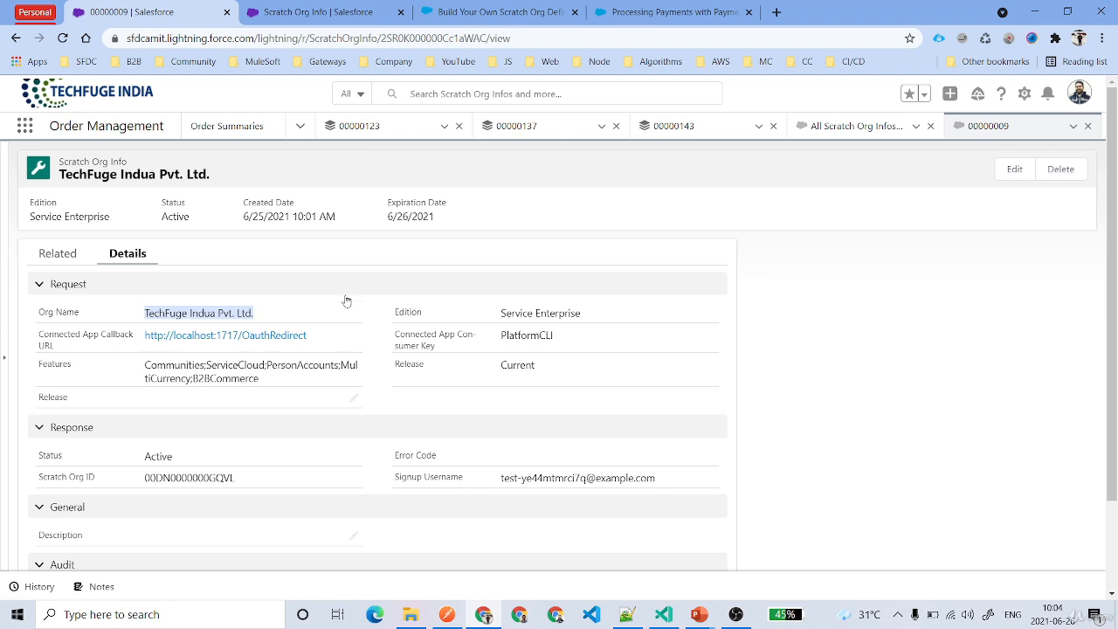
scroll(376, 316, down, 2)
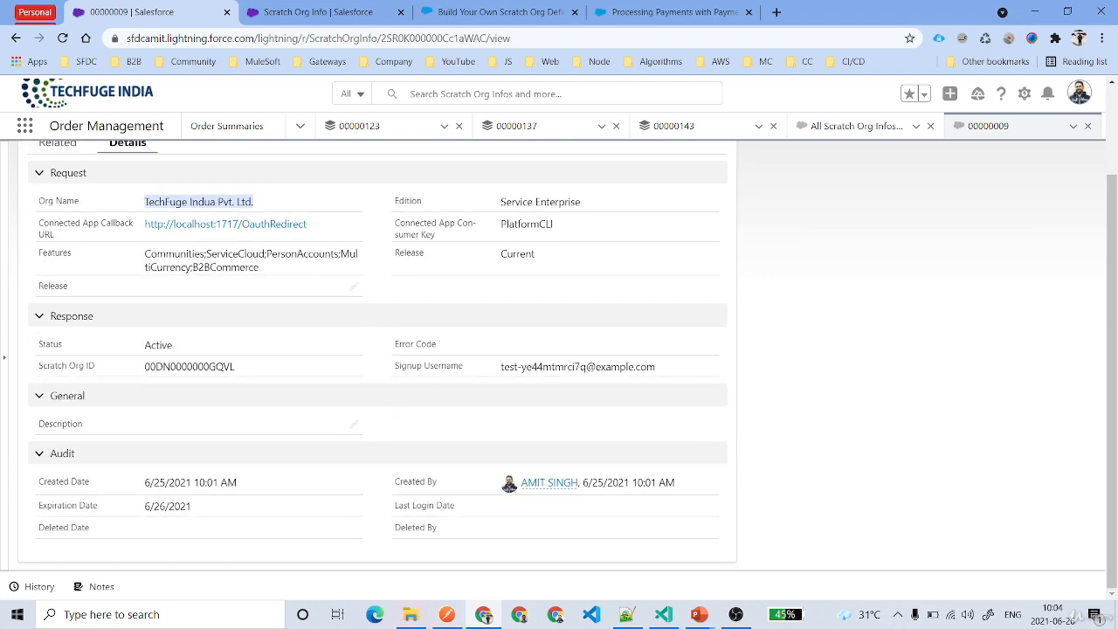
drag(247, 367, 137, 368)
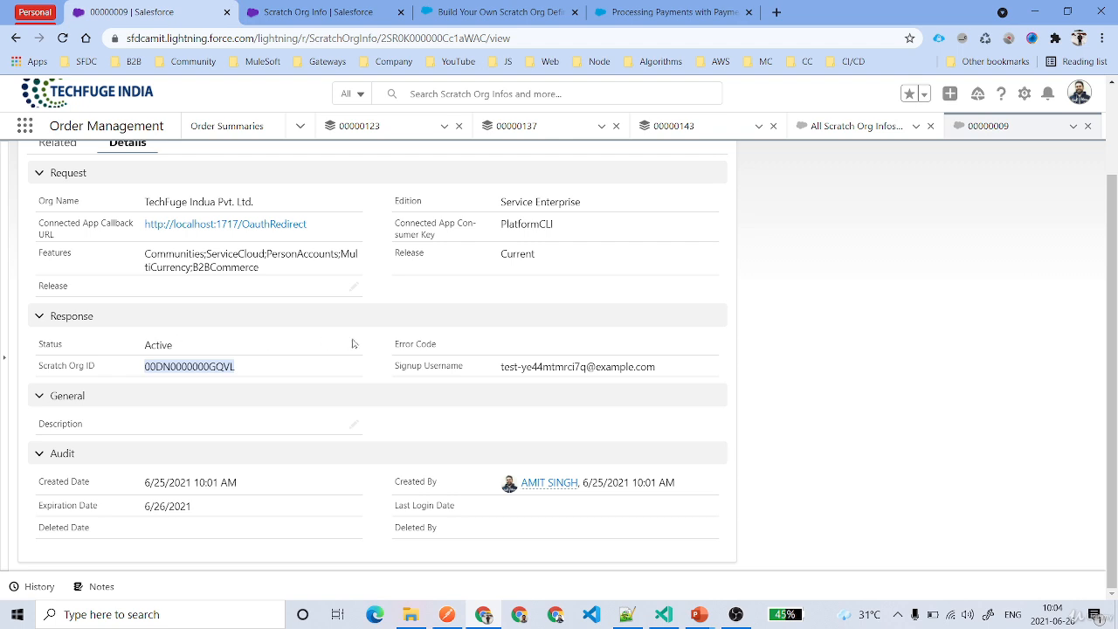
scroll(355, 344, up, 2)
drag(498, 313, 619, 312)
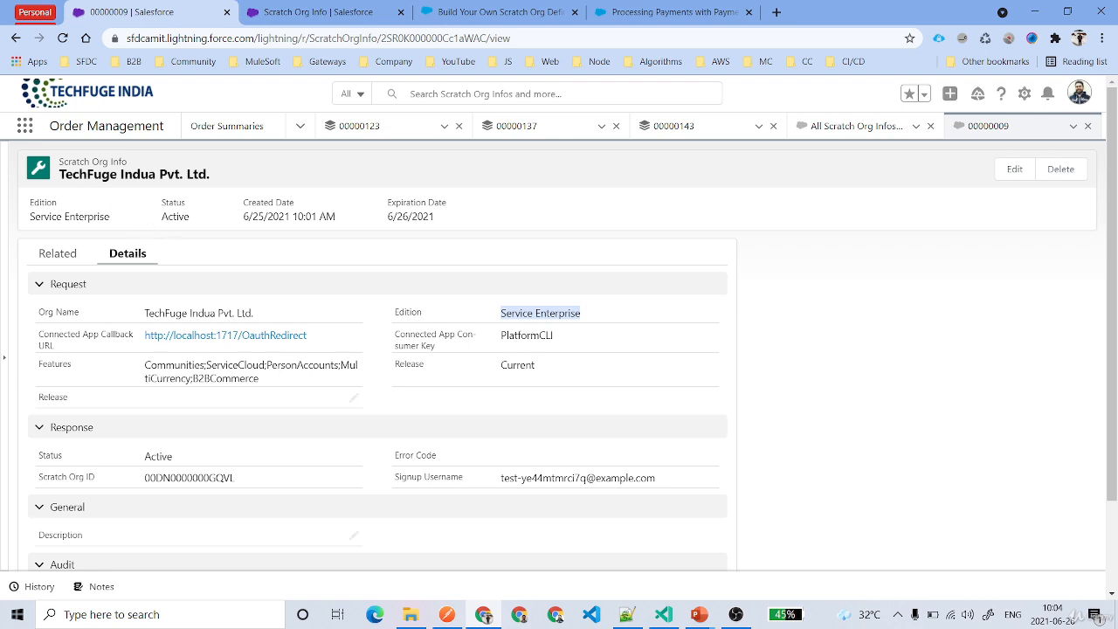
drag(59, 162, 127, 163)
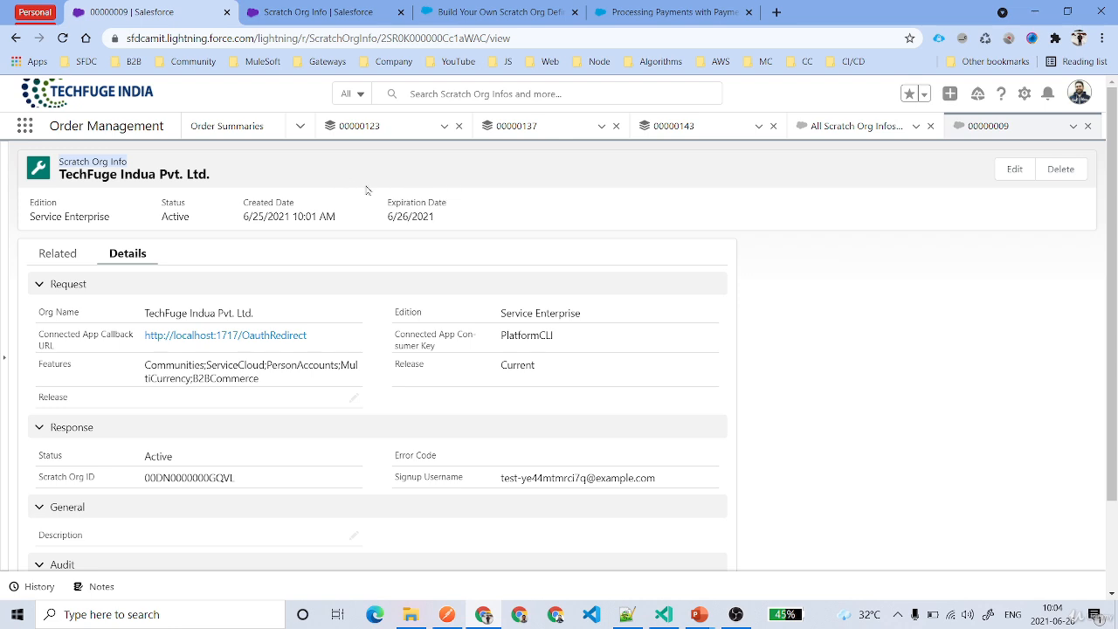
click(410, 216)
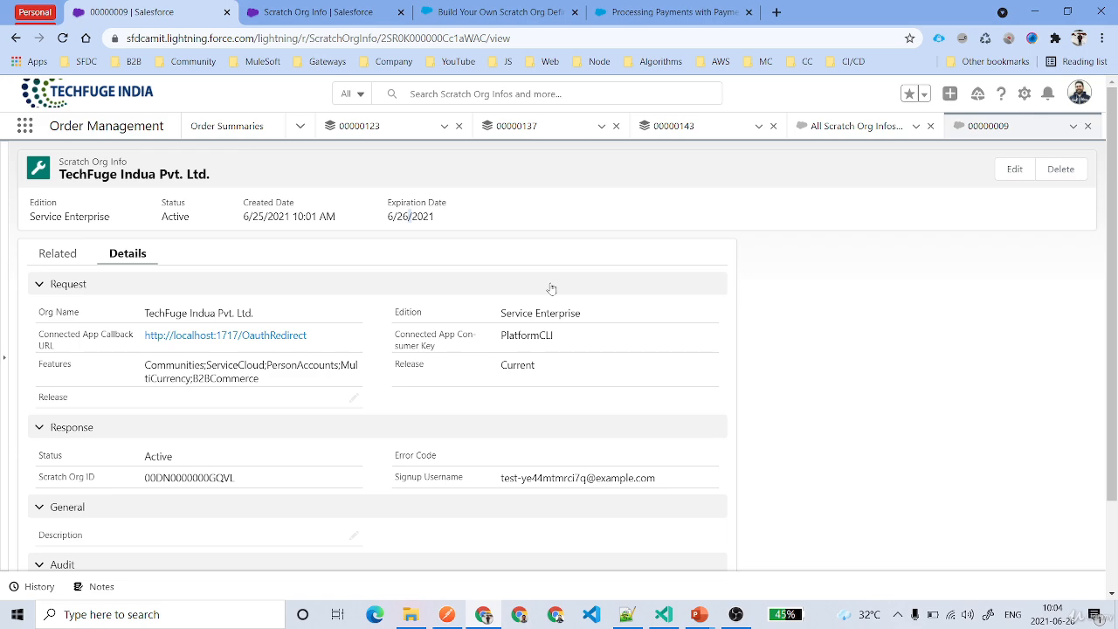
Switch to Visual Studio Code and start SFDX: Create Project with Manifest using the Standard project template.
click(669, 621)
click(335, 253)
scroll(335, 252, up, 3)
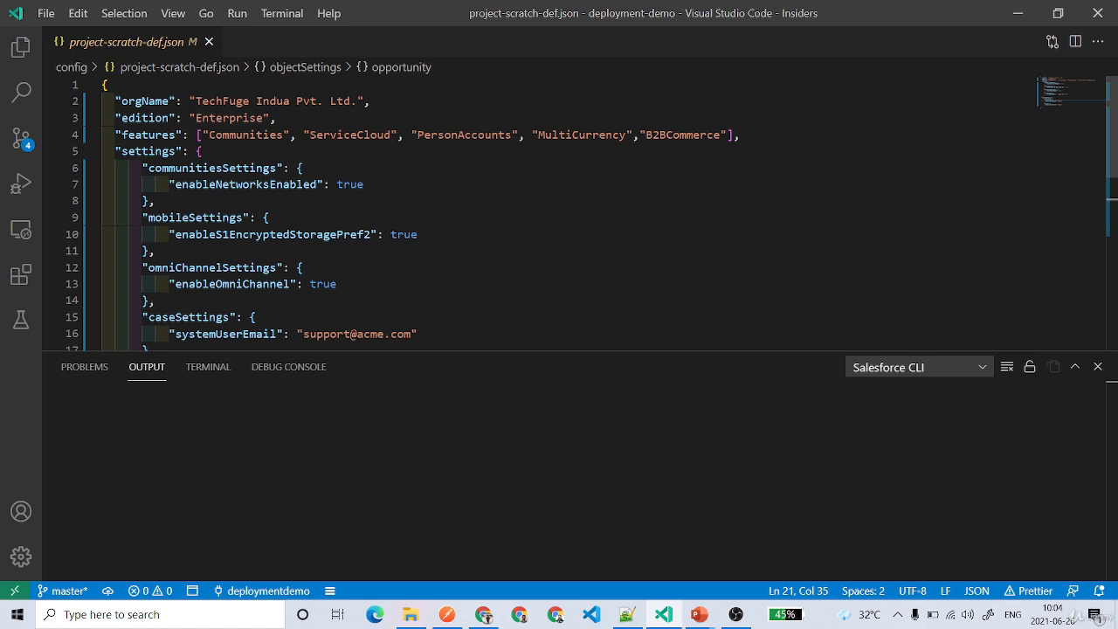
key(ctrl+shift+p)
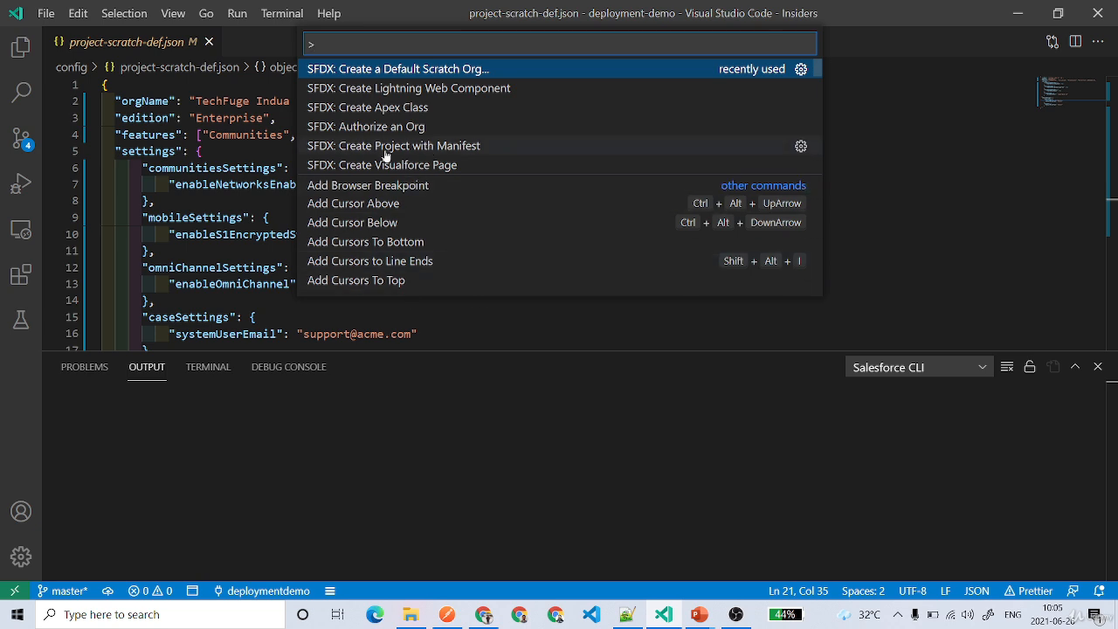
click(434, 147)
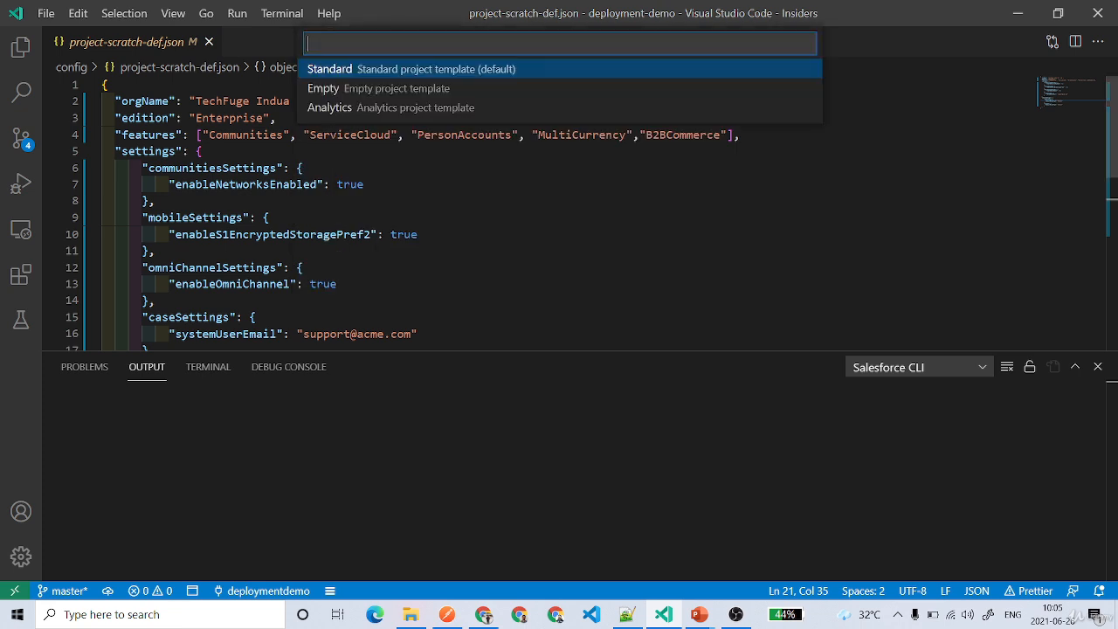
click(390, 69)
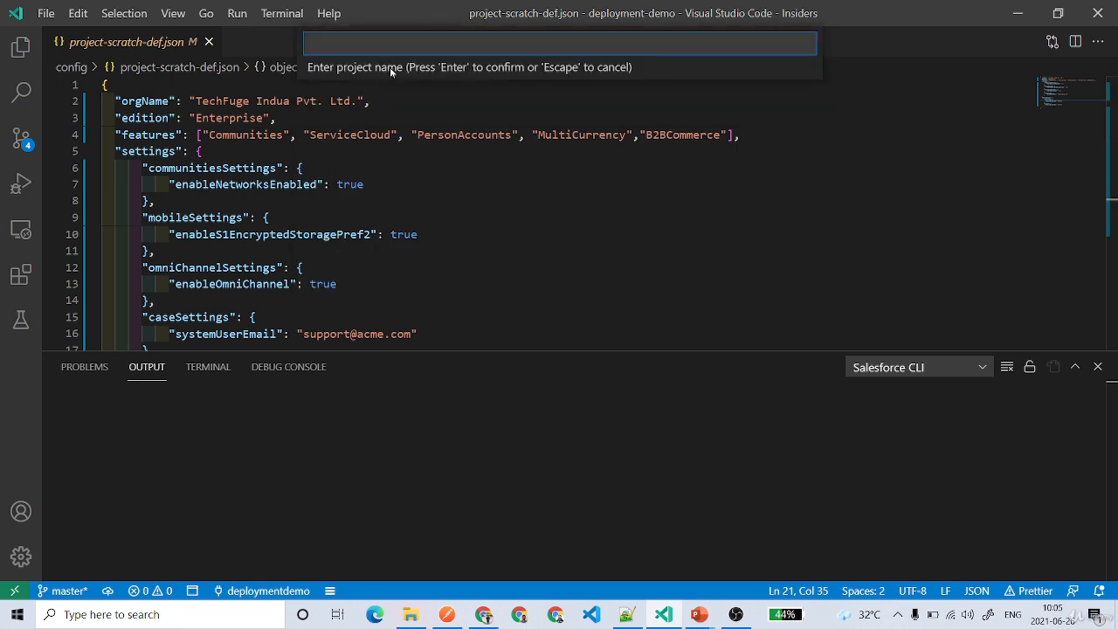
Name the new project scratch-org-deployment and confirm the name.
text(scratch-org-deployment)
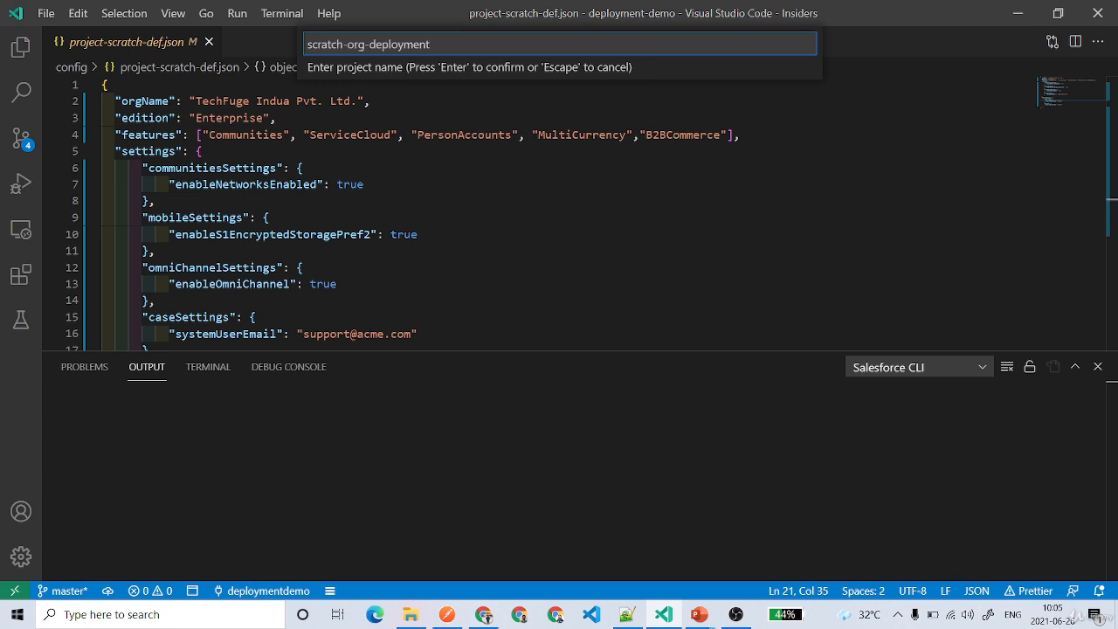
drag(430, 44, 273, 40)
click(432, 44)
key(Return)
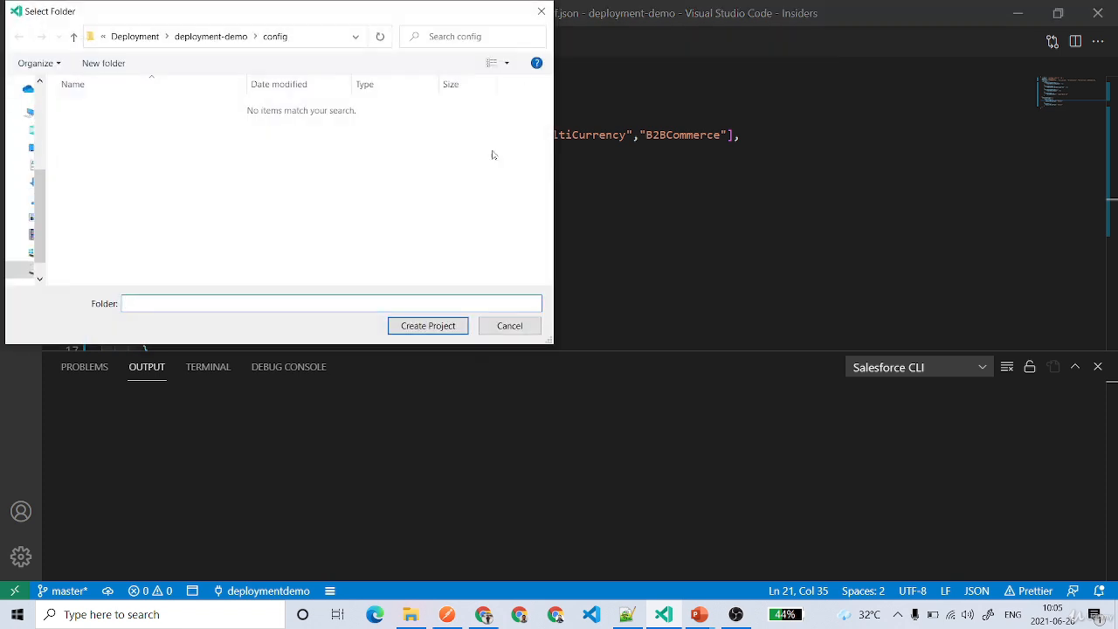
Create the project in the UdemyCourses\Deployment folder and trust the authors of its files.
click(196, 37)
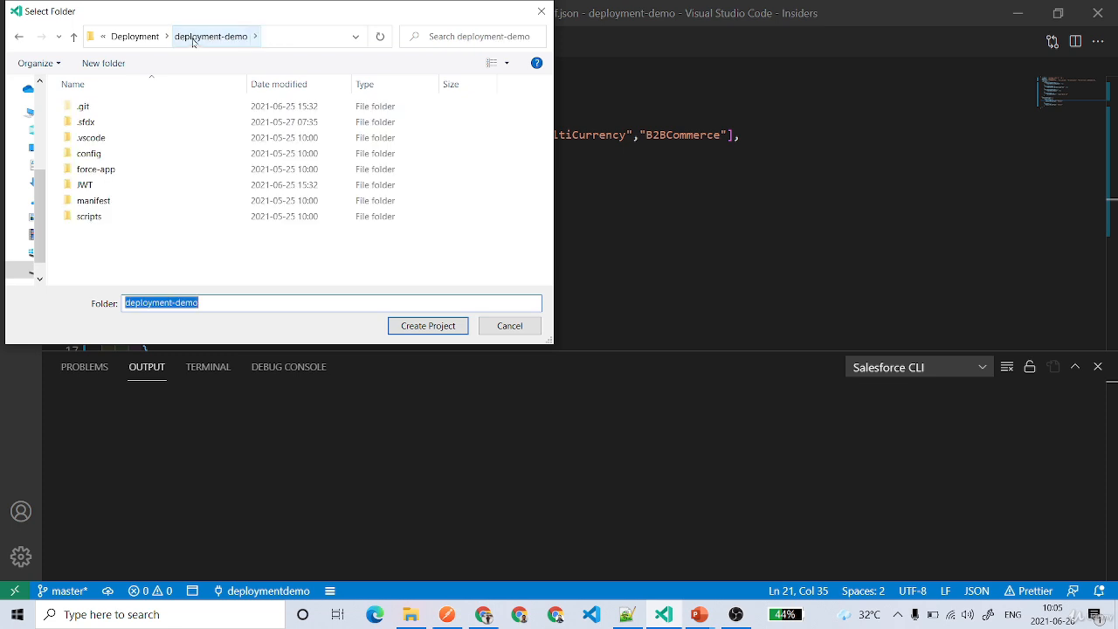
click(129, 37)
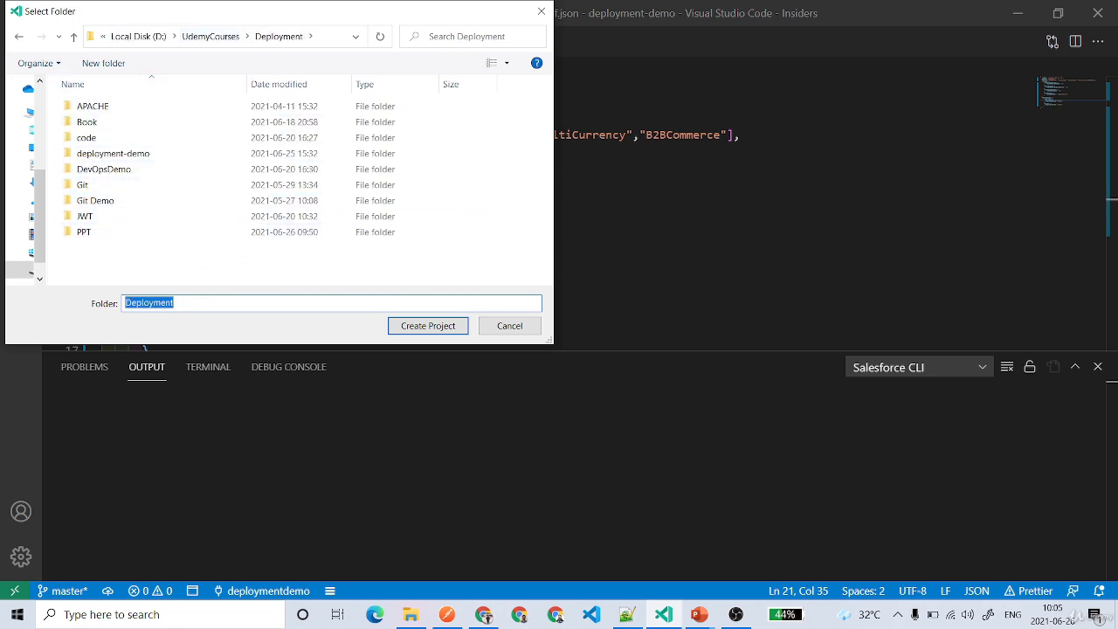
click(422, 328)
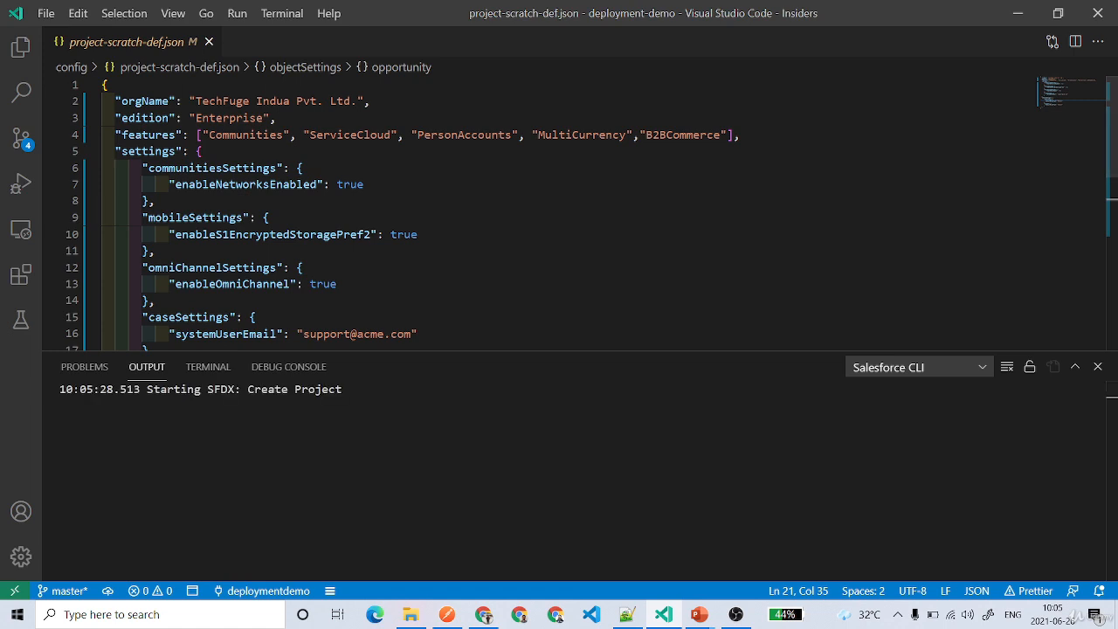
drag(146, 389, 343, 388)
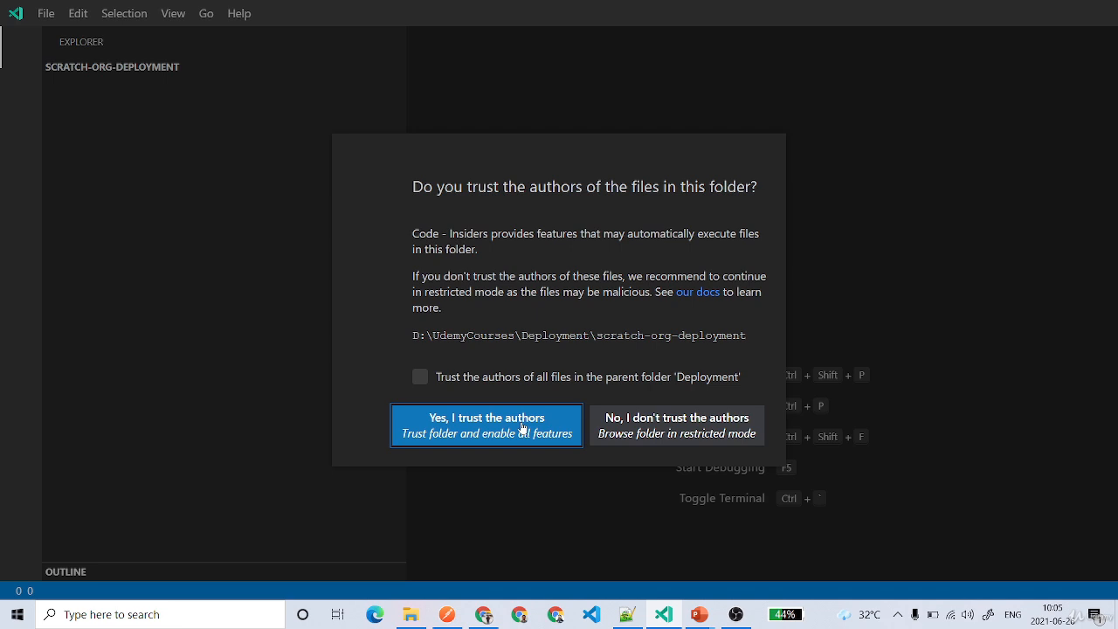
click(523, 427)
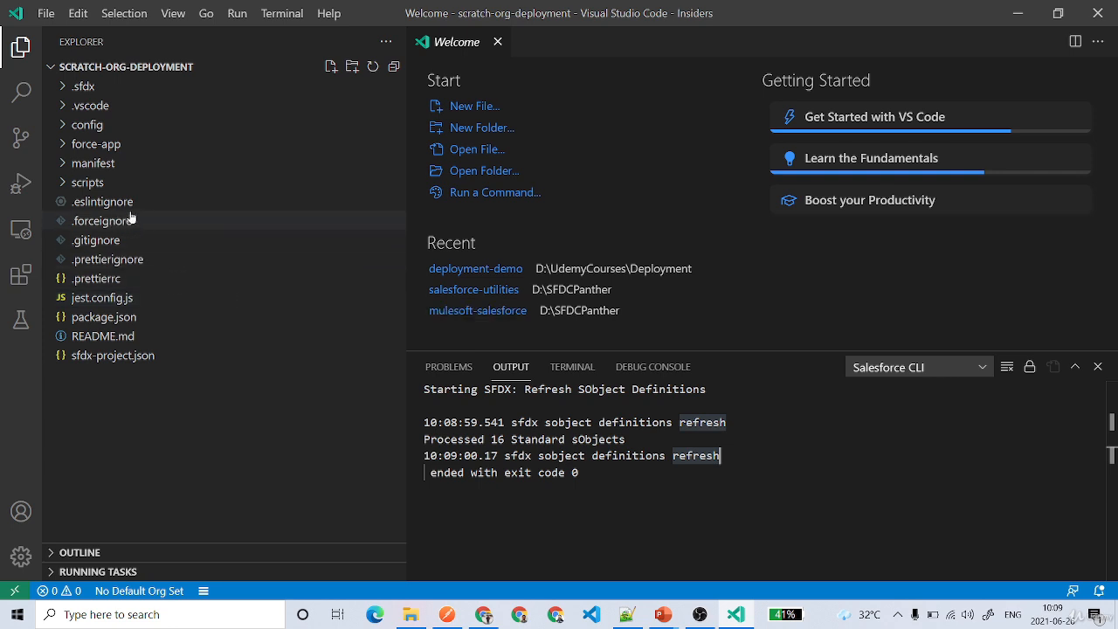
Open project-scratch-def.json from the config folder and review the scratch org definition from its opening to closing brace.
click(63, 128)
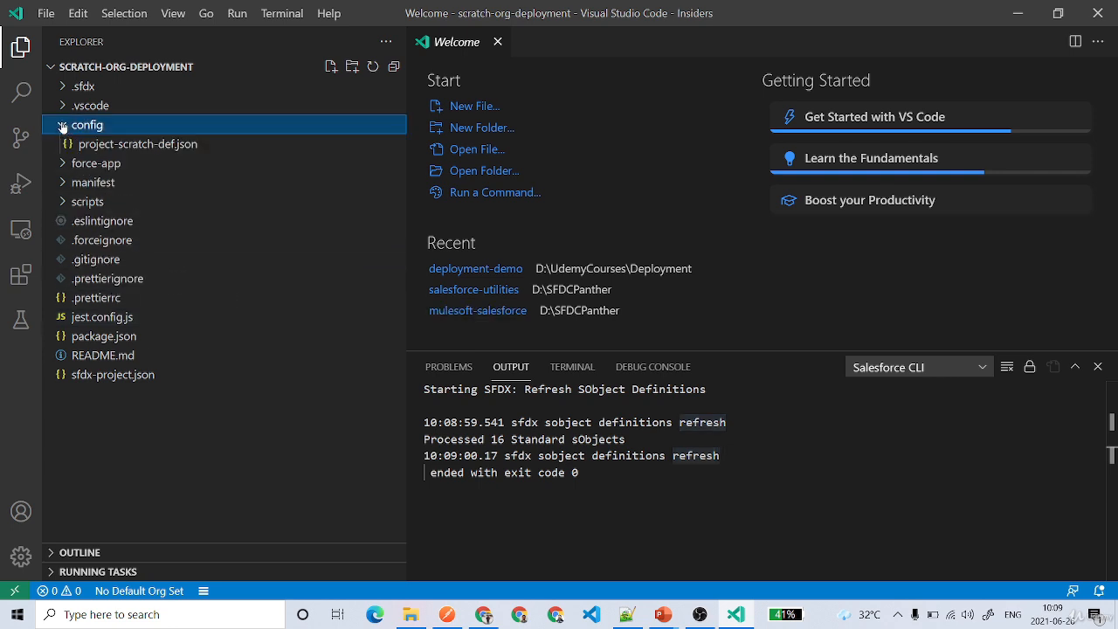
click(120, 147)
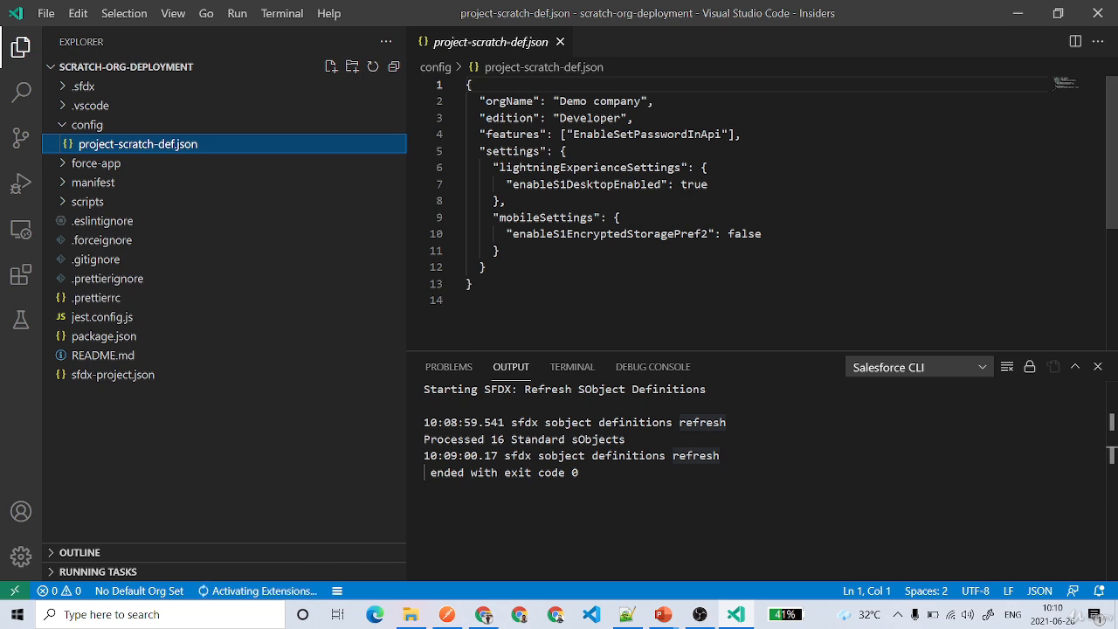
drag(476, 284, 470, 81)
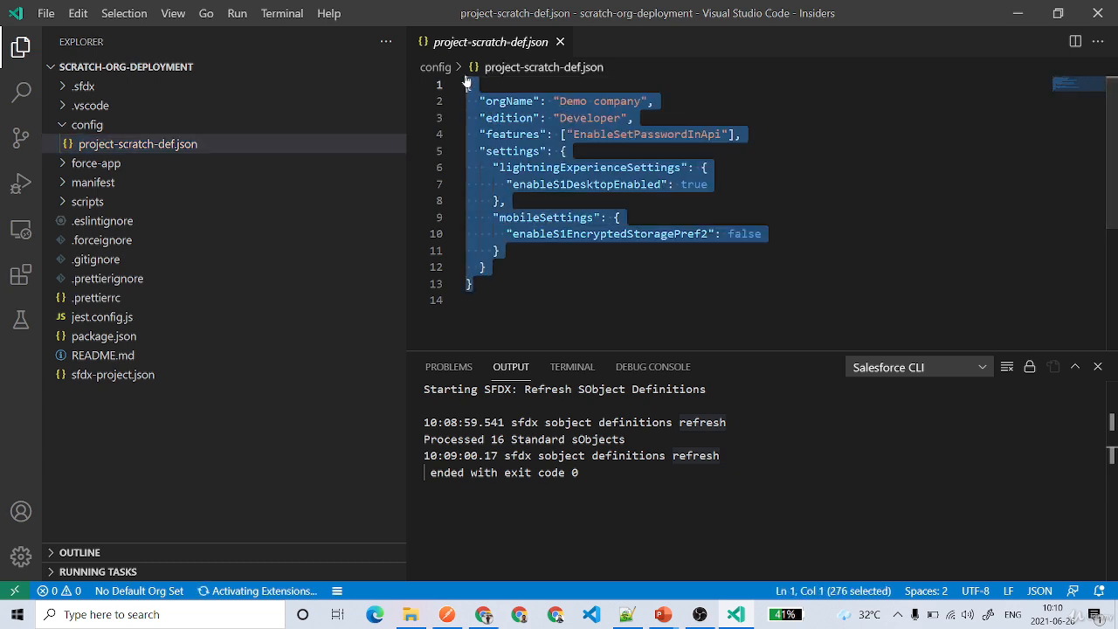
key(Right)
key(shift+Up)
key(shift+Up)
key(shift+Up)
key(shift+Up)
key(shift+Up)
key(shift+Up)
key(shift+Up)
key(shift+Up)
key(shift+Up)
key(shift+Up)
key(shift+Up)
key(shift+Up)
key(shift+Up)
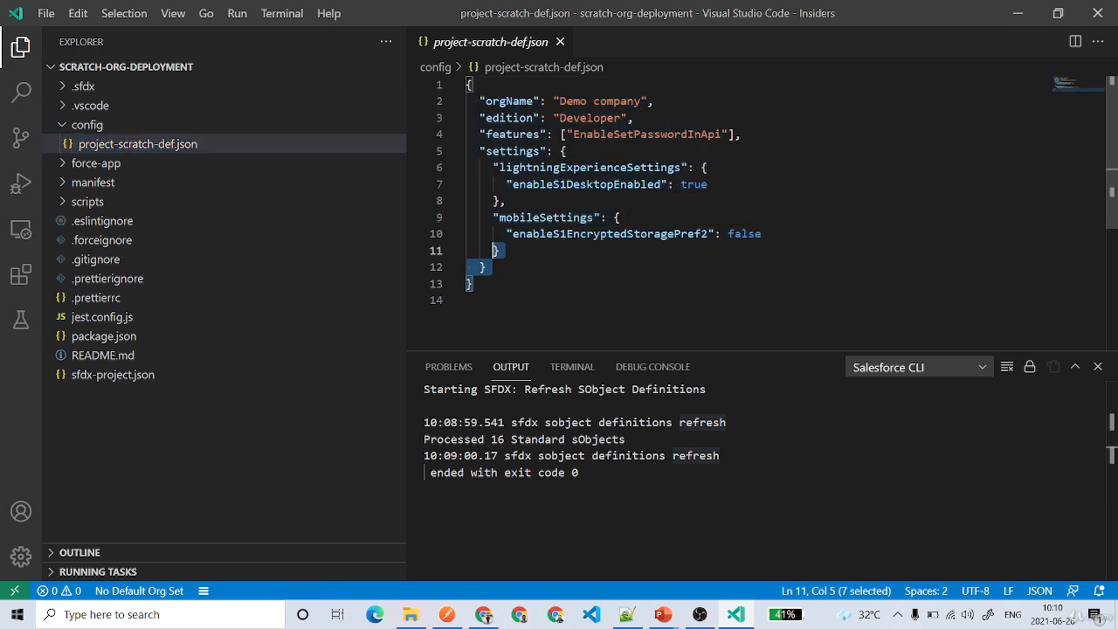
key(Right)
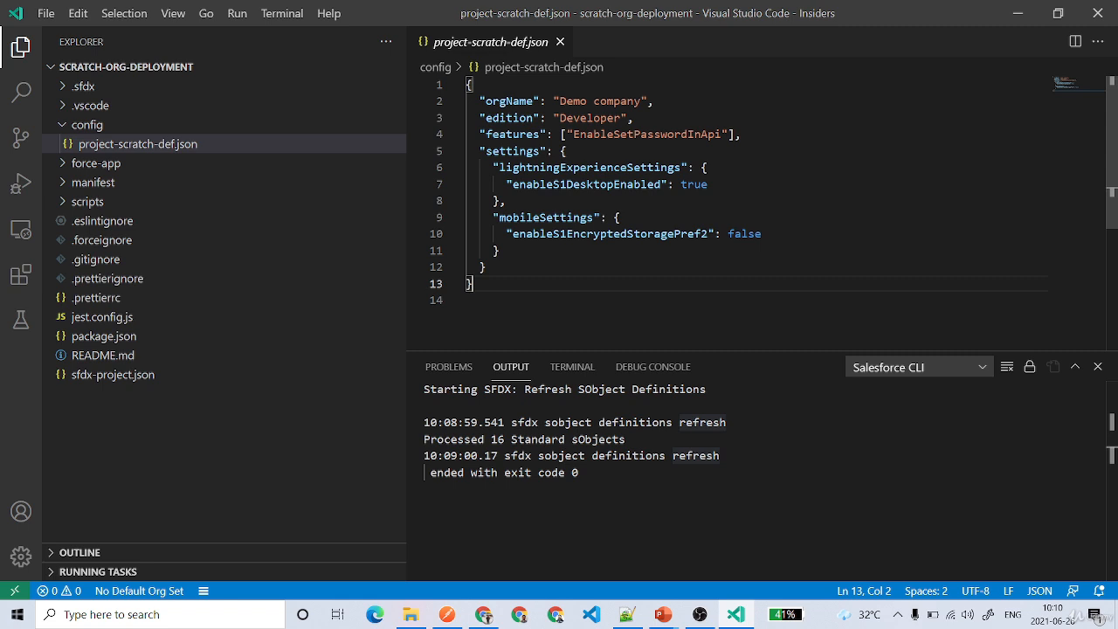
drag(473, 284, 469, 79)
click(468, 301)
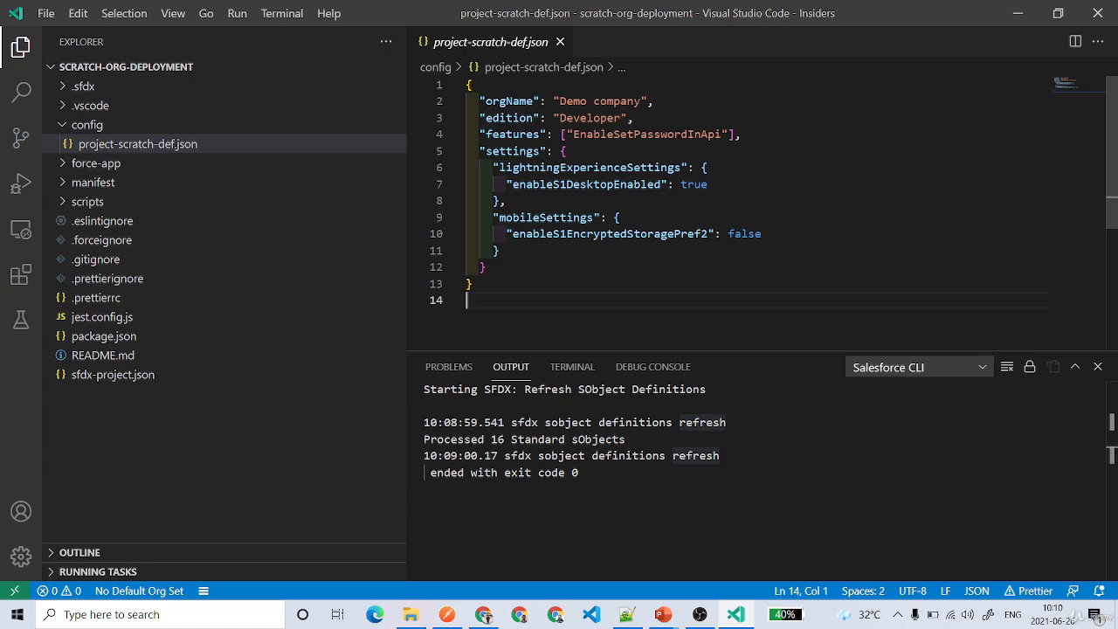
key(ctrl+shift+p)
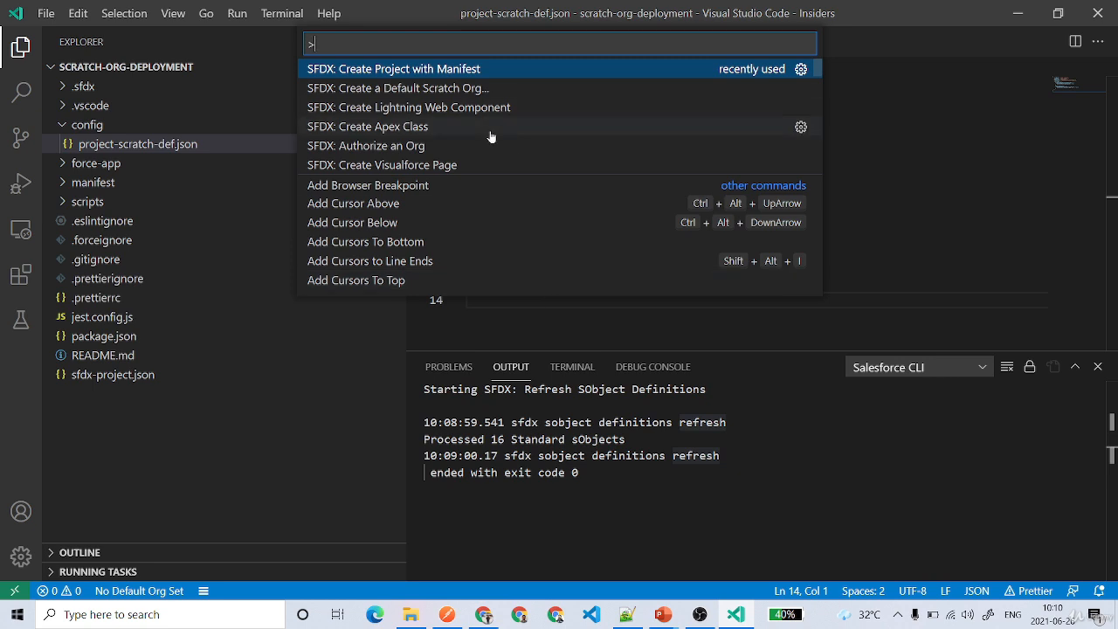
text(autho)
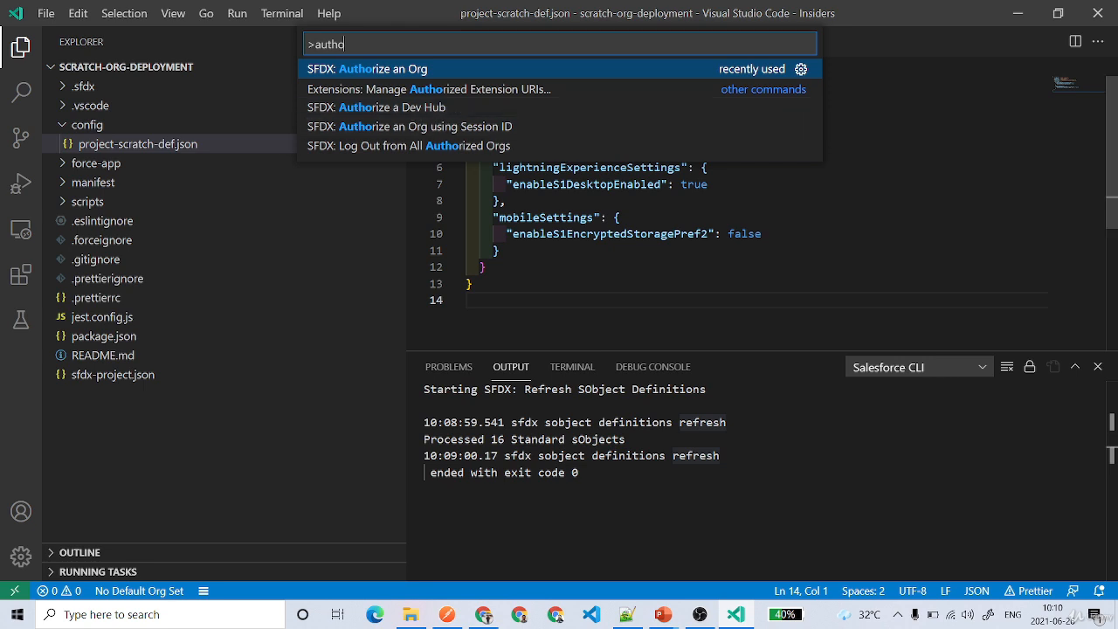
click(486, 266)
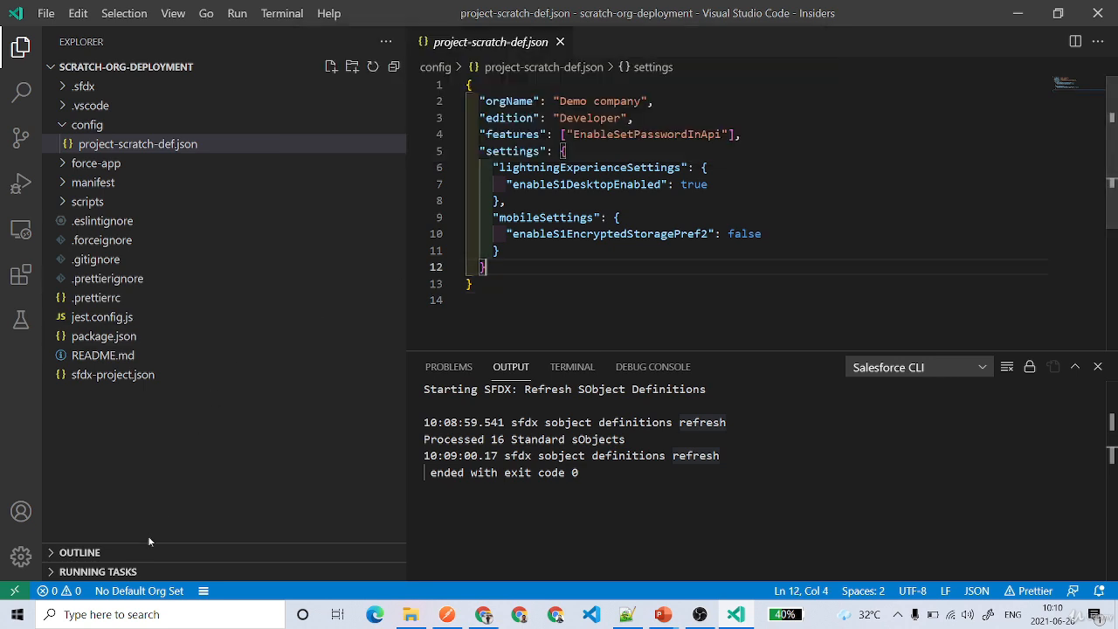
Start SFDX: Authorize a Dev Hub from the default org picker and inspect the login command's --setdefaultdevhubusername option in an enlarged output area.
click(153, 592)
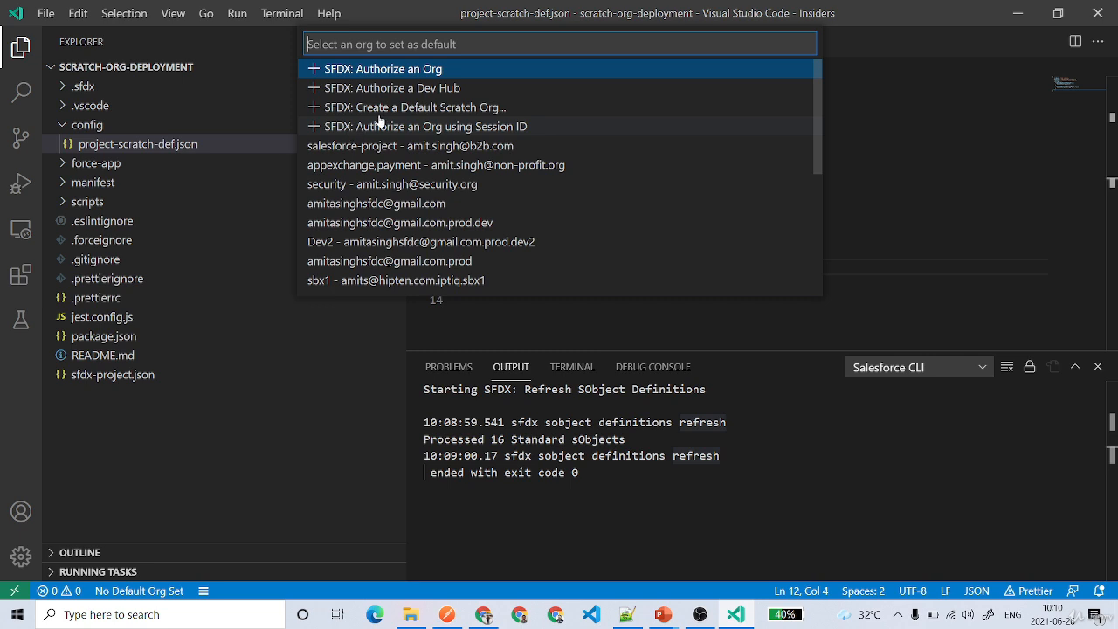
click(422, 88)
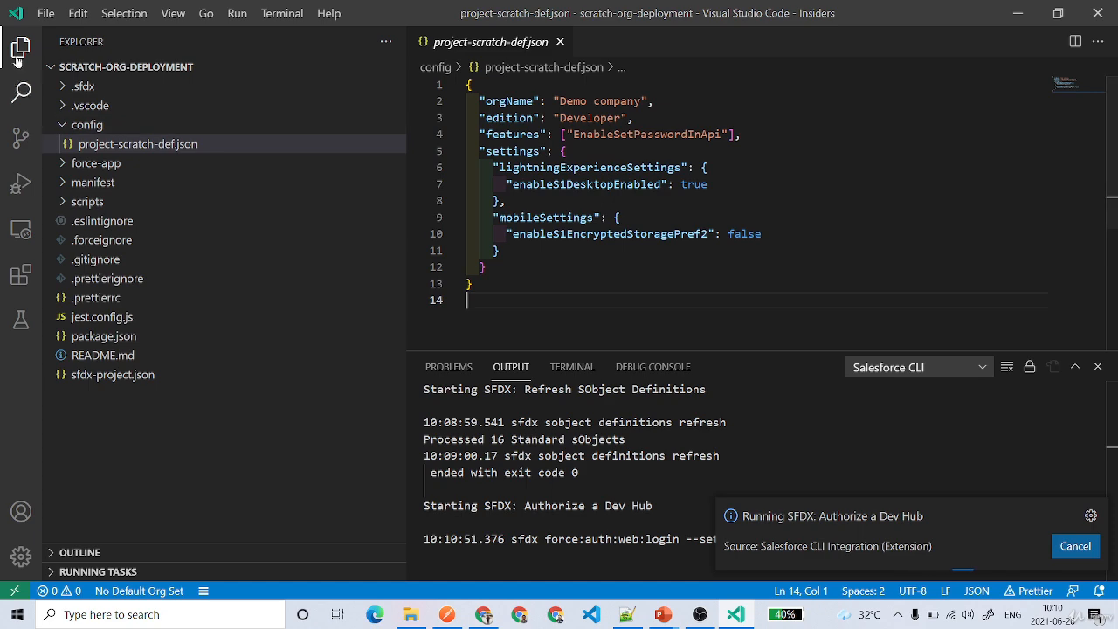
key(ctrl+b)
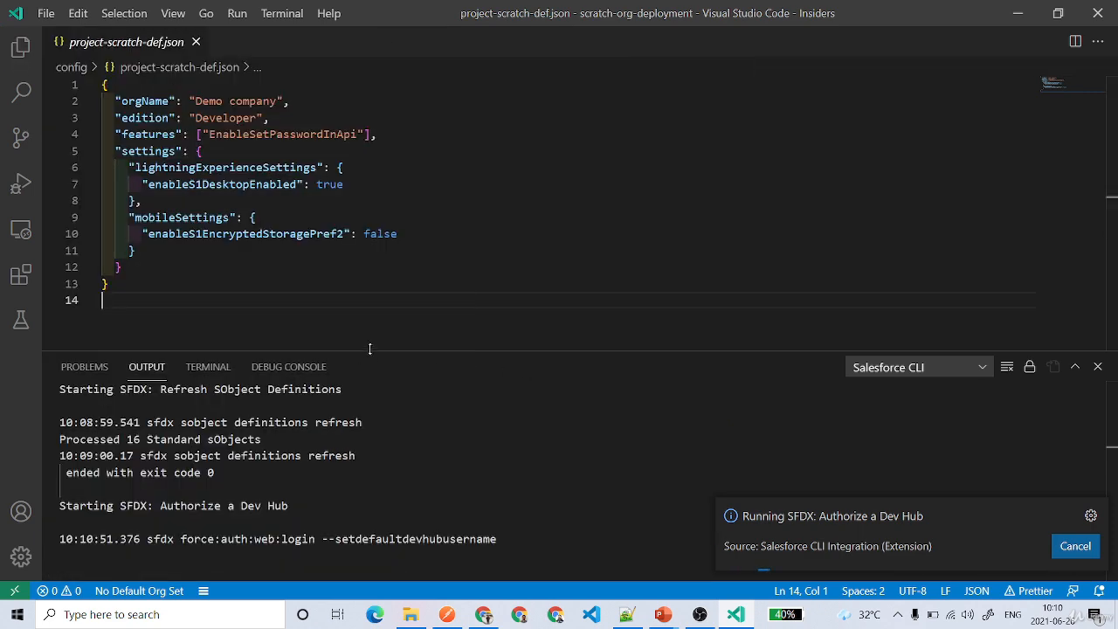
drag(357, 351, 402, 244)
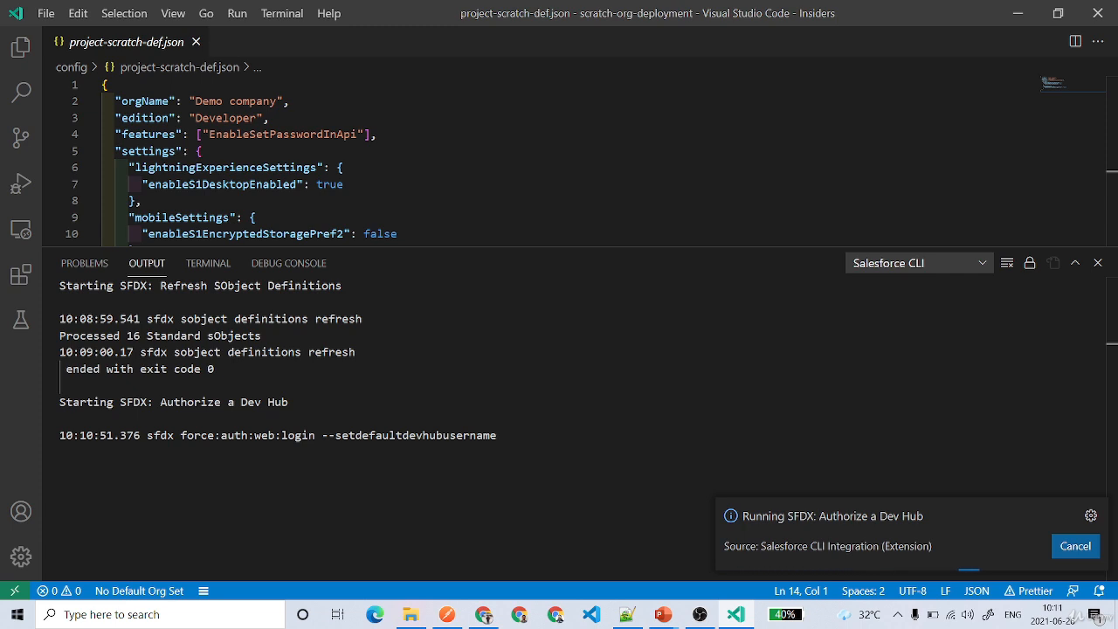
drag(322, 434, 497, 434)
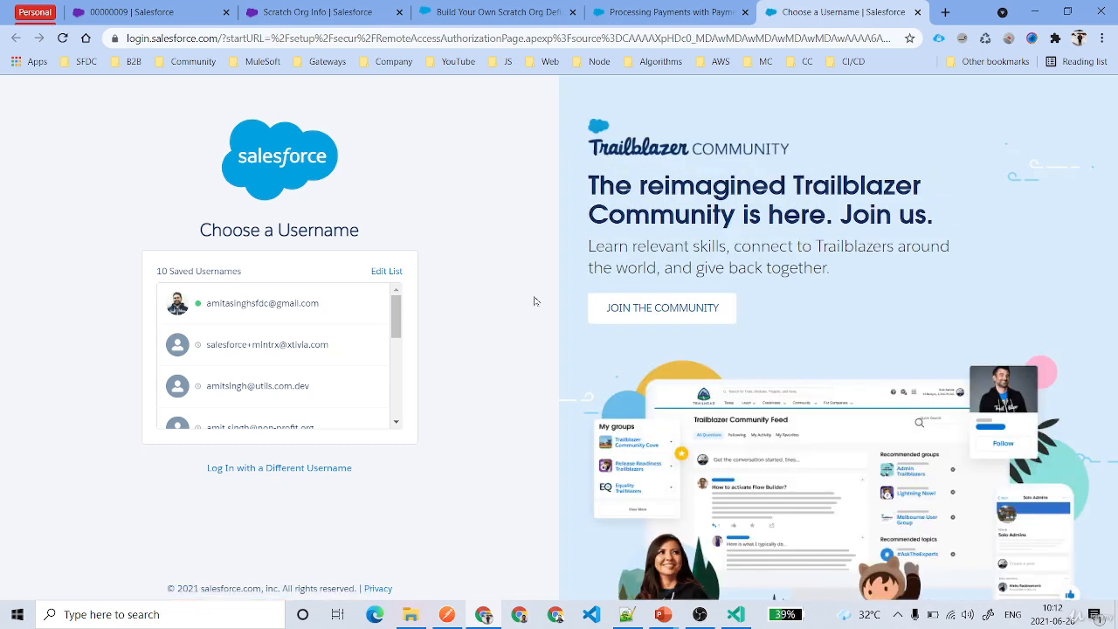
Log in to Salesforce in the browser with the first saved username and return to Visual Studio Code for the authorization result.
click(280, 298)
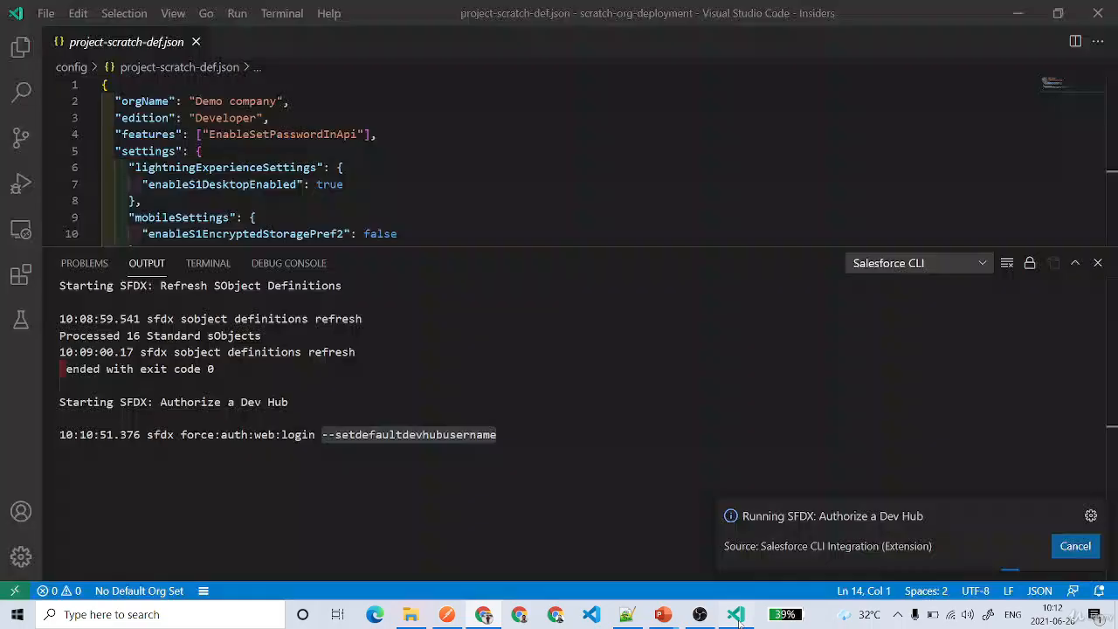
click(736, 614)
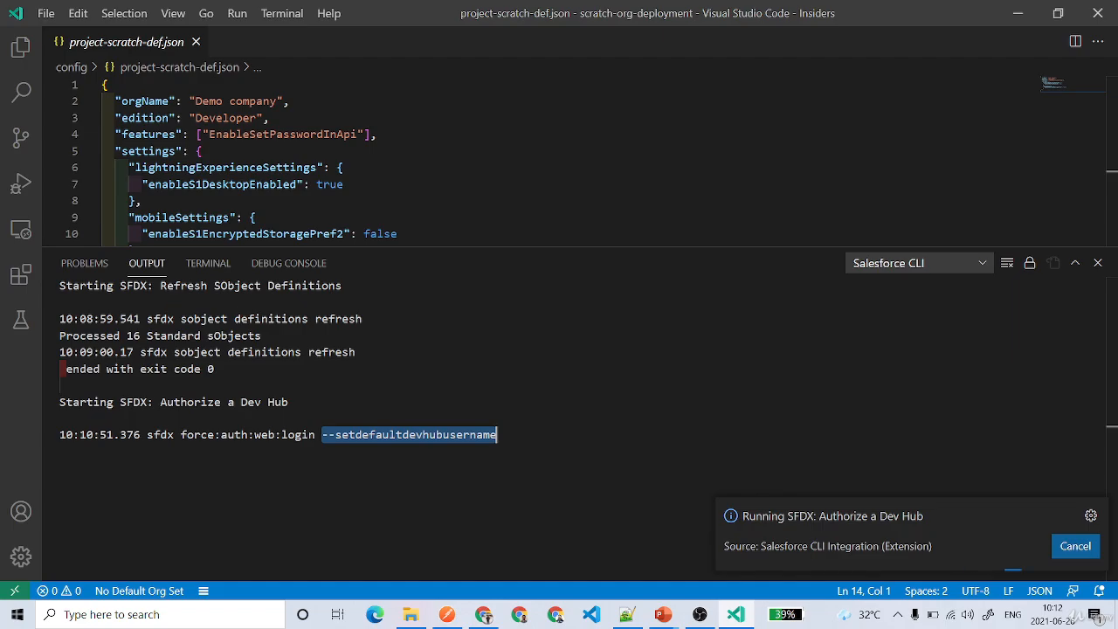
key(alt+Tab)
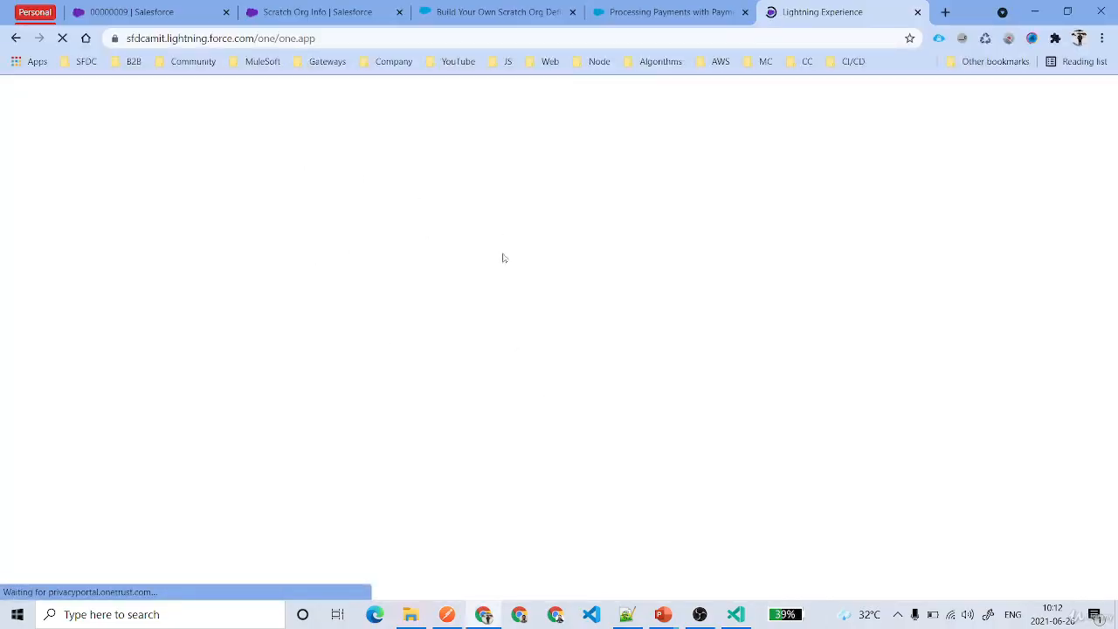
key(alt+Tab)
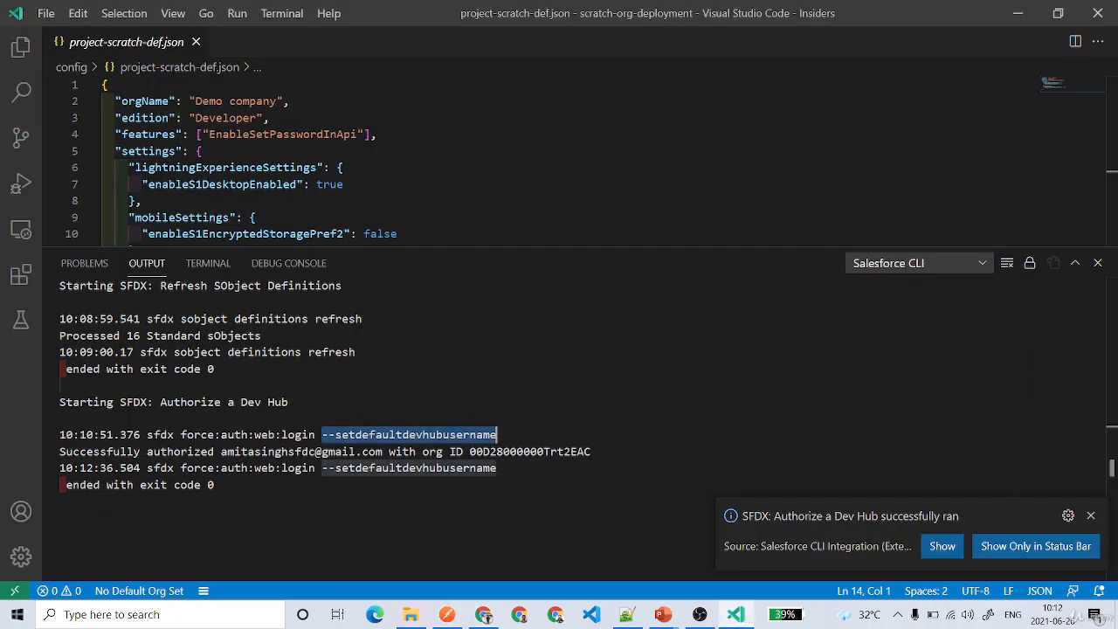
Check the authorized username and org ID in the Salesforce CLI output, and clear the output.
click(266, 468)
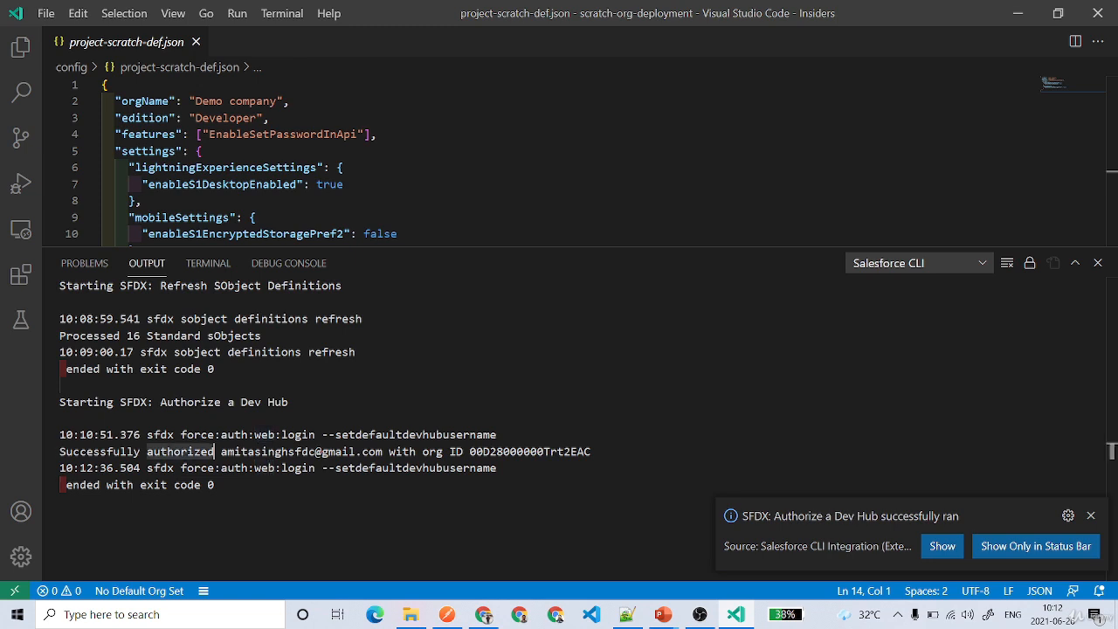
drag(221, 452, 383, 451)
drag(470, 452, 592, 451)
click(507, 517)
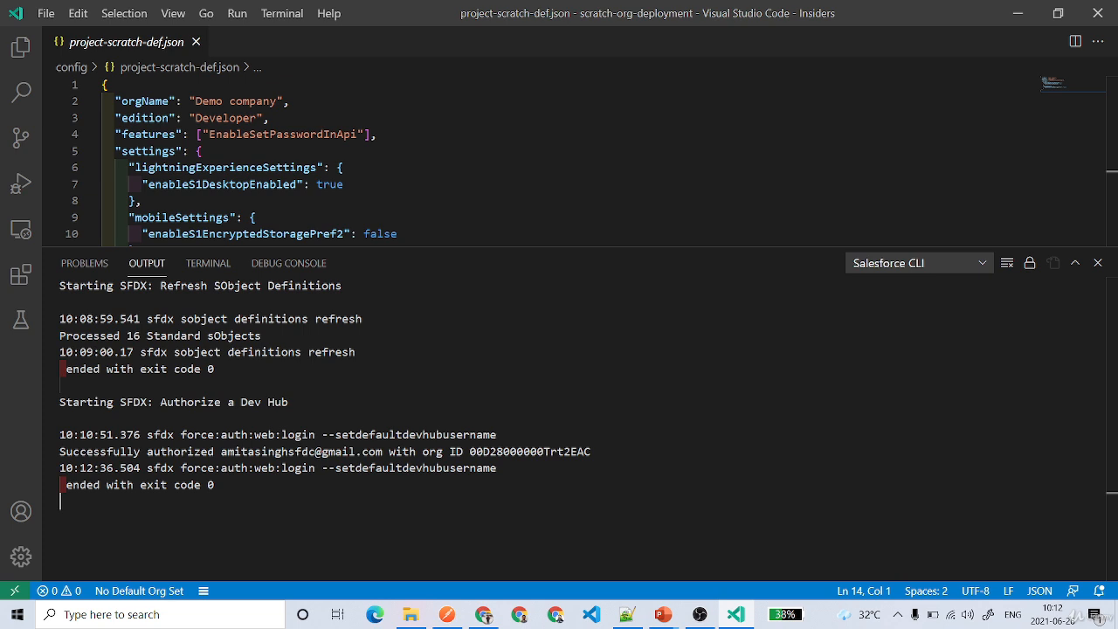
click(1007, 263)
drag(801, 246, 801, 293)
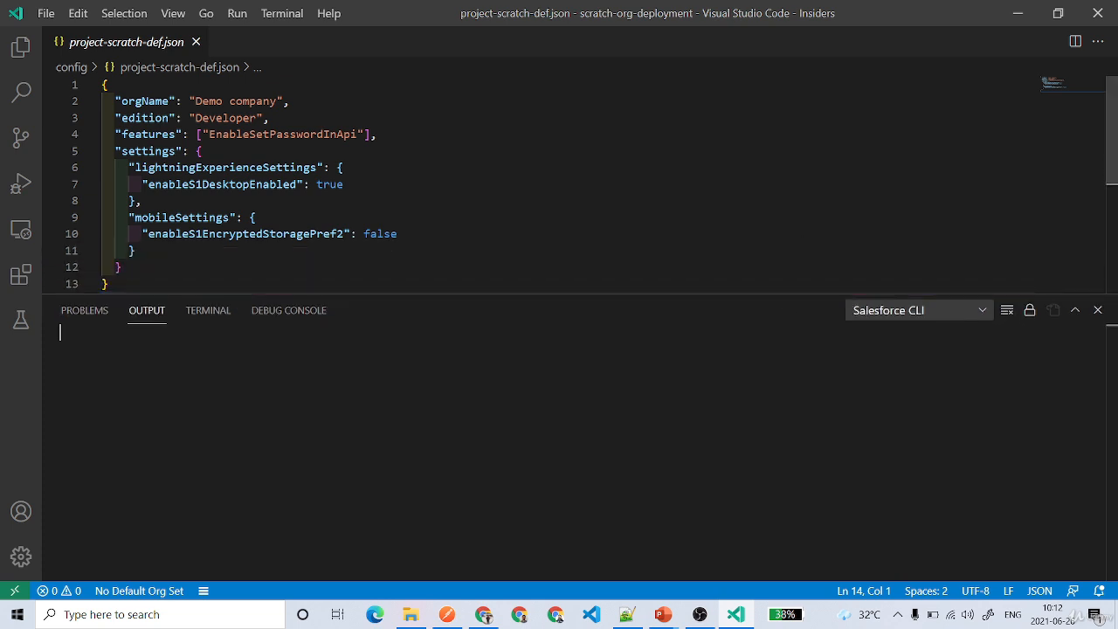